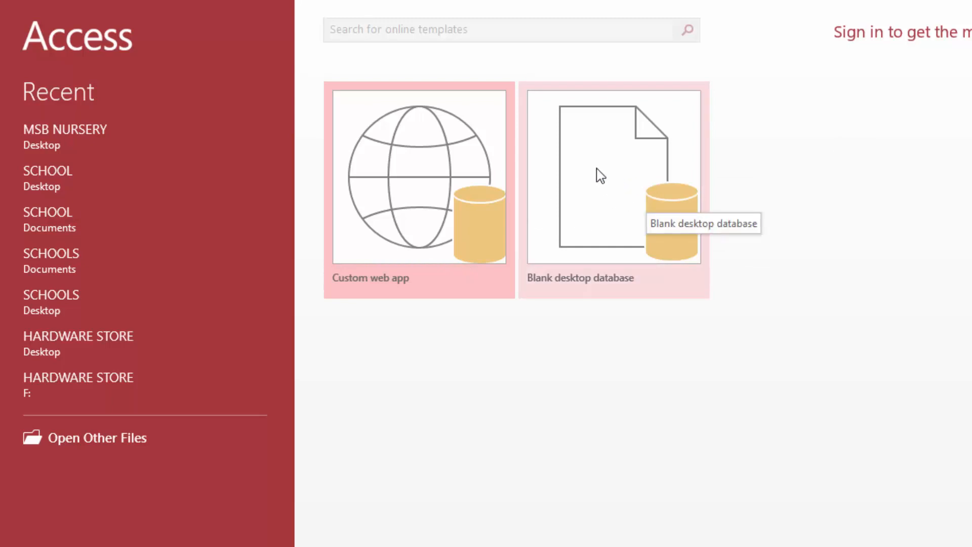
Step: Start a blank desktop database and name it NURSERY SCHOOL
{"action": "left_click", "coordinate": [599, 188]}
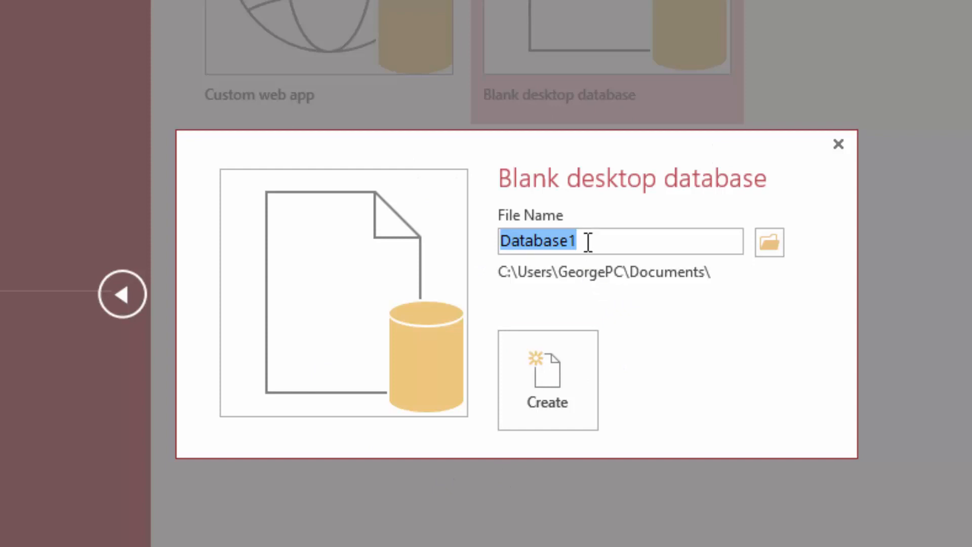
{"action": "left_click_drag", "start_coordinate": [597, 241], "coordinate": [450, 230]}
{"action": "type", "text": "SC"}
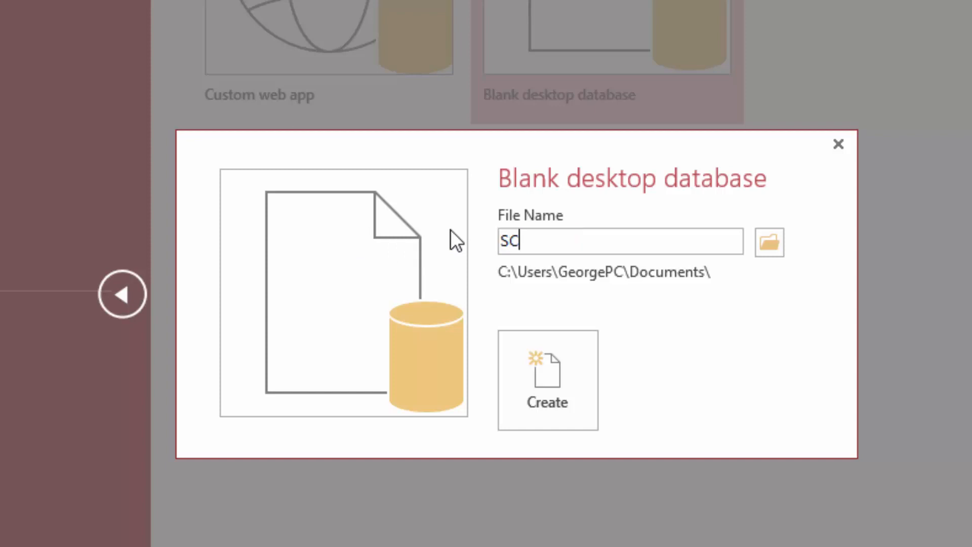
{"action": "type", "text": "HOOL"}
{"action": "left_click", "coordinate": [508, 236]}
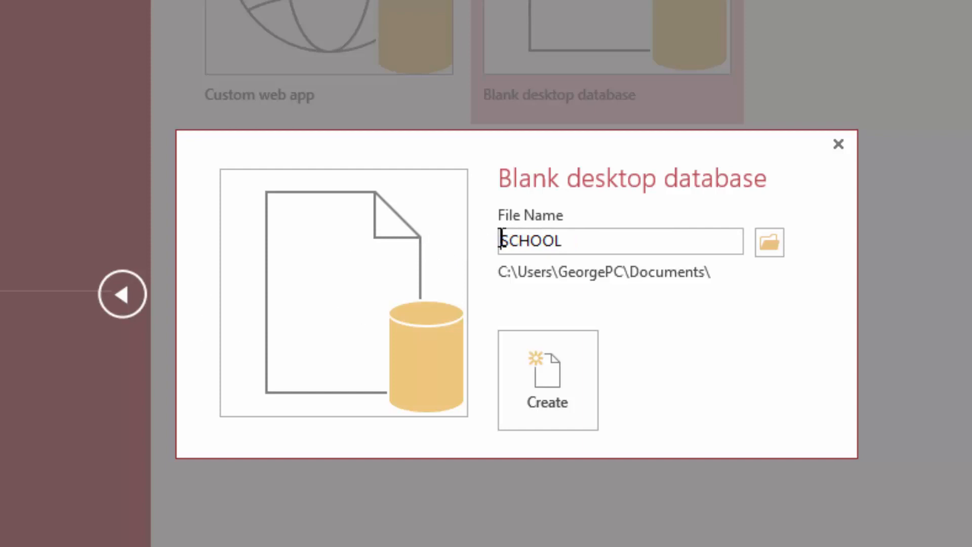
{"action": "type", "text": "NUR"}
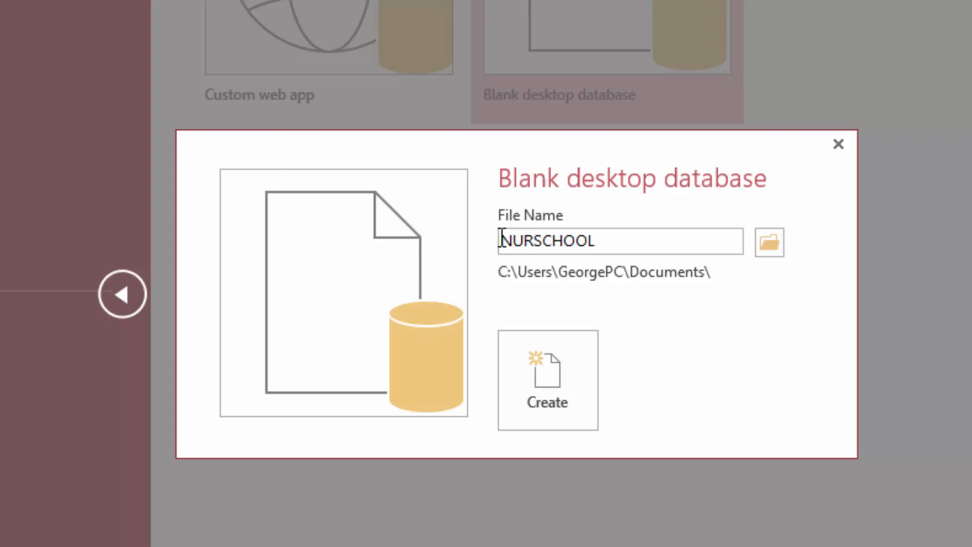
{"action": "type", "text": "SERY"}
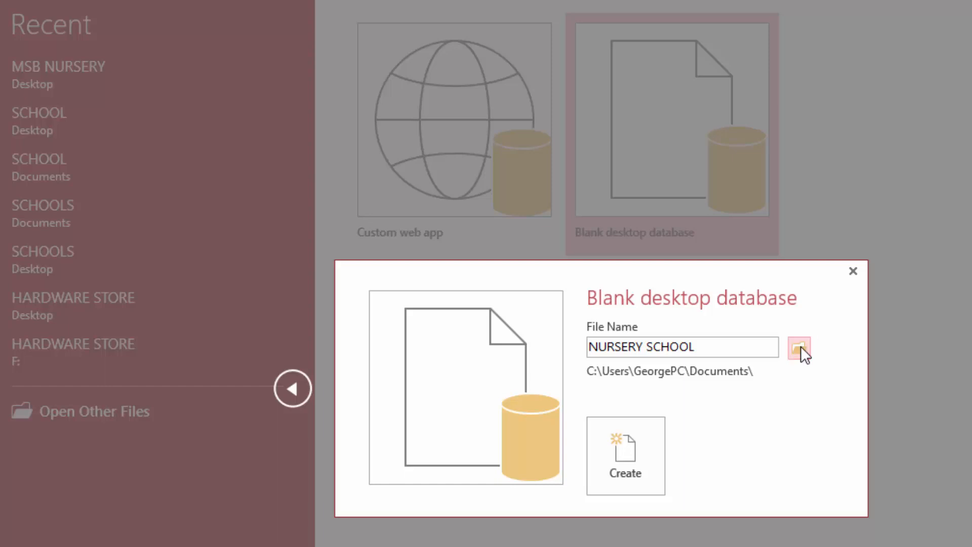
Step: Set the save location to the Desktop folder and create the database
{"action": "left_click", "coordinate": [799, 347]}
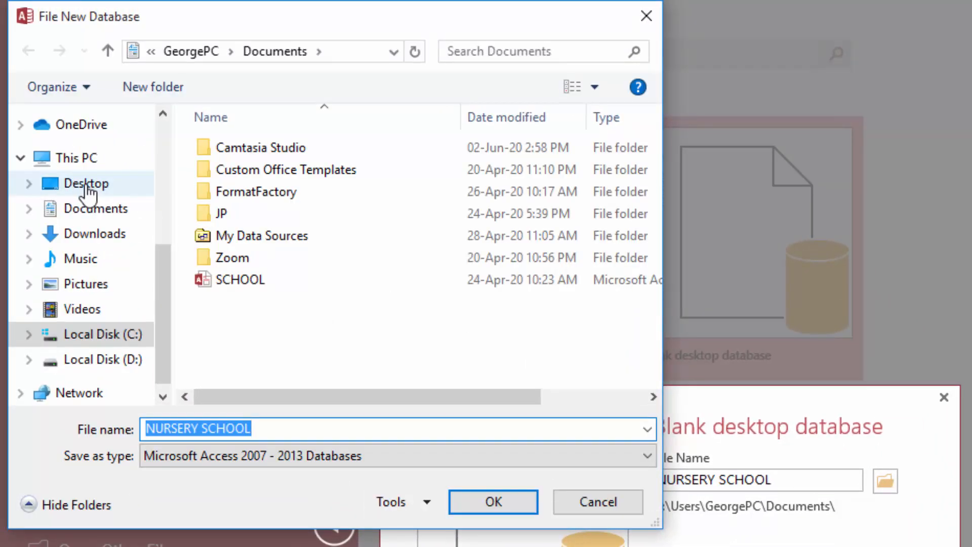
{"action": "left_click", "coordinate": [86, 185]}
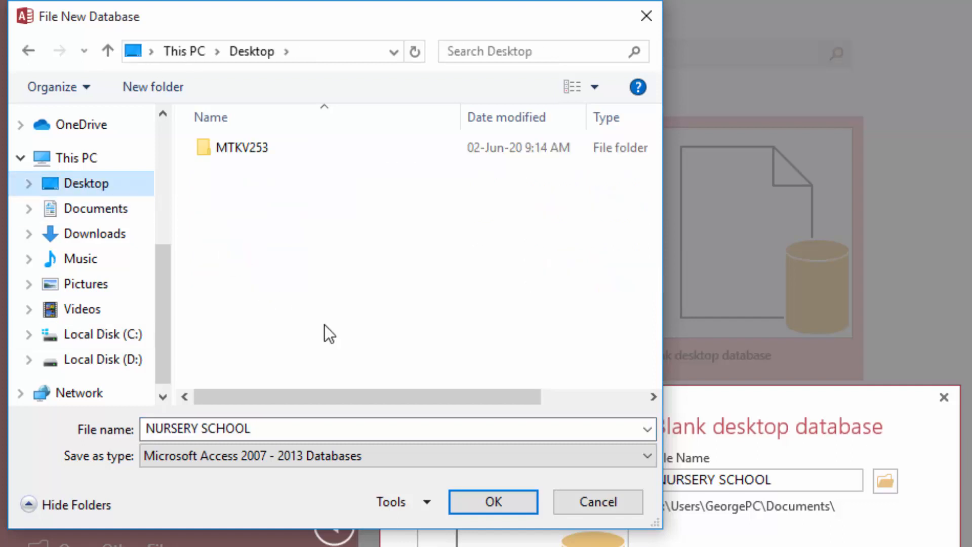
{"action": "left_click", "coordinate": [496, 506]}
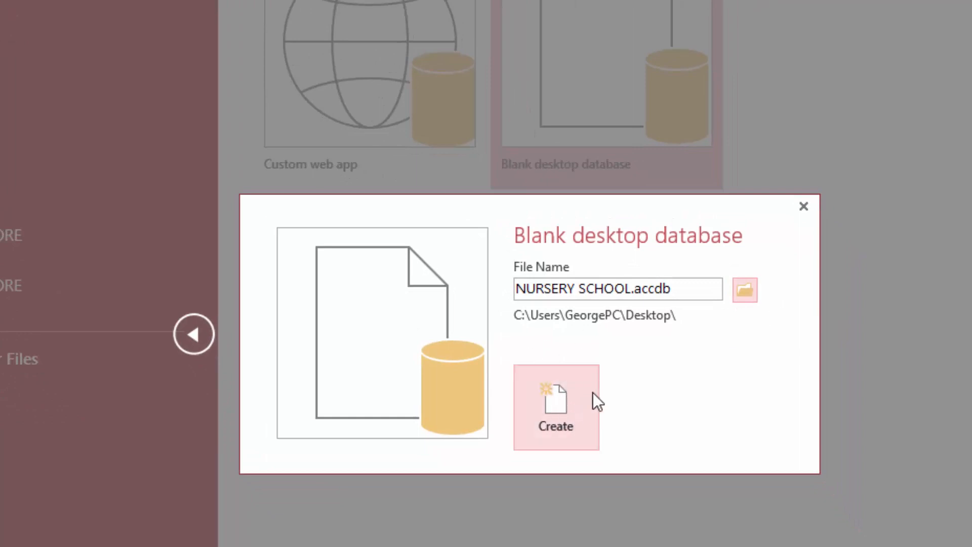
{"action": "left_click", "coordinate": [552, 400]}
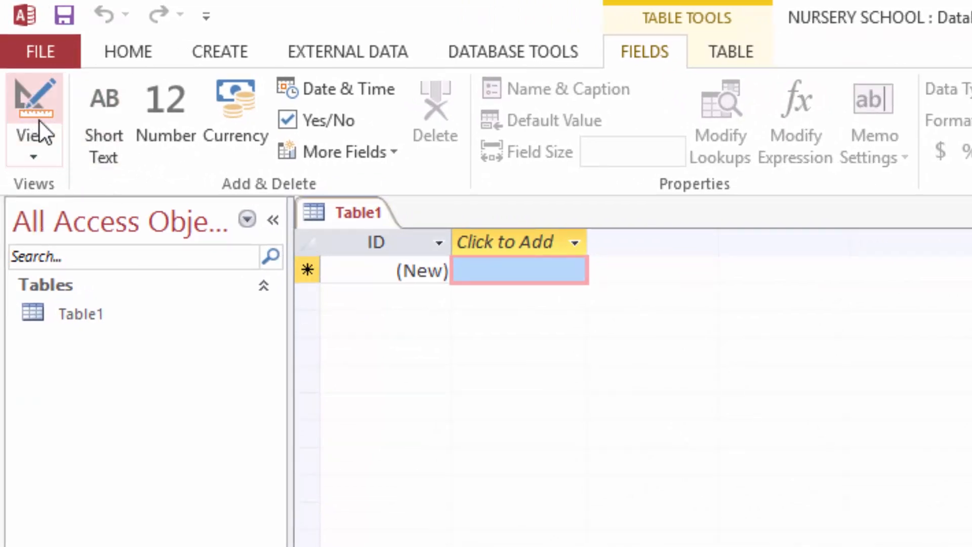
Step: Switch Table1 to Design View and enter REGISTRATION as the table name
{"action": "left_click", "coordinate": [32, 132]}
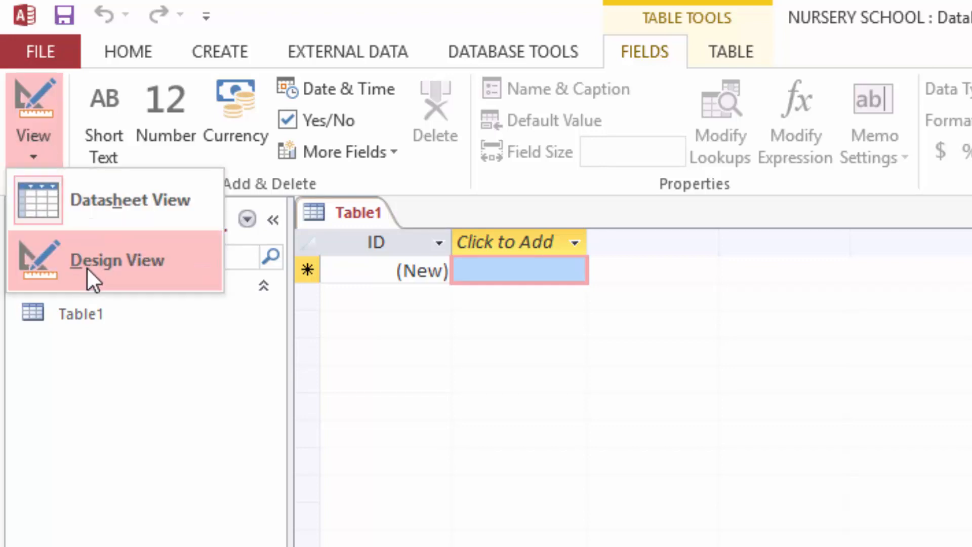
{"action": "left_click", "coordinate": [93, 265]}
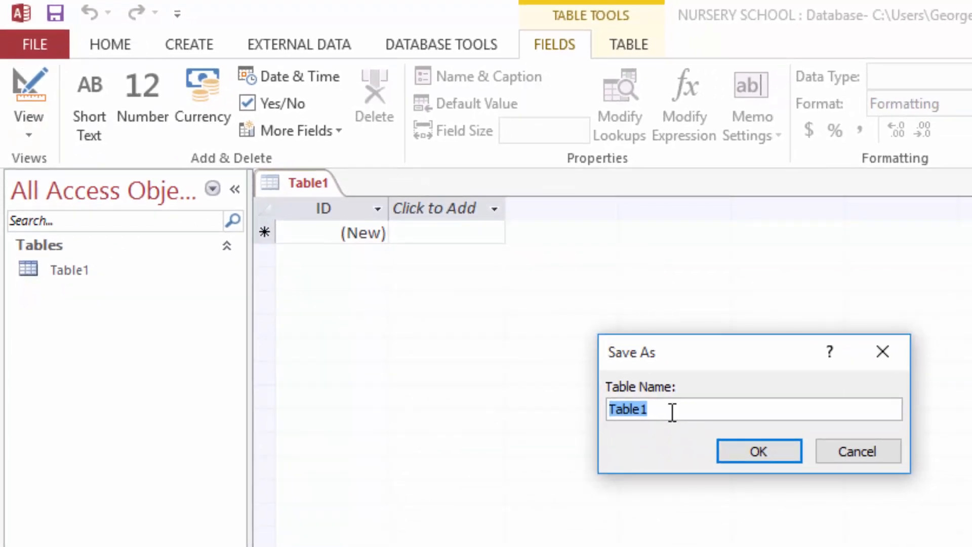
{"action": "left_click", "coordinate": [665, 408]}
{"action": "left_click_drag", "start_coordinate": [673, 409], "coordinate": [537, 410]}
{"action": "type", "text": "res"}
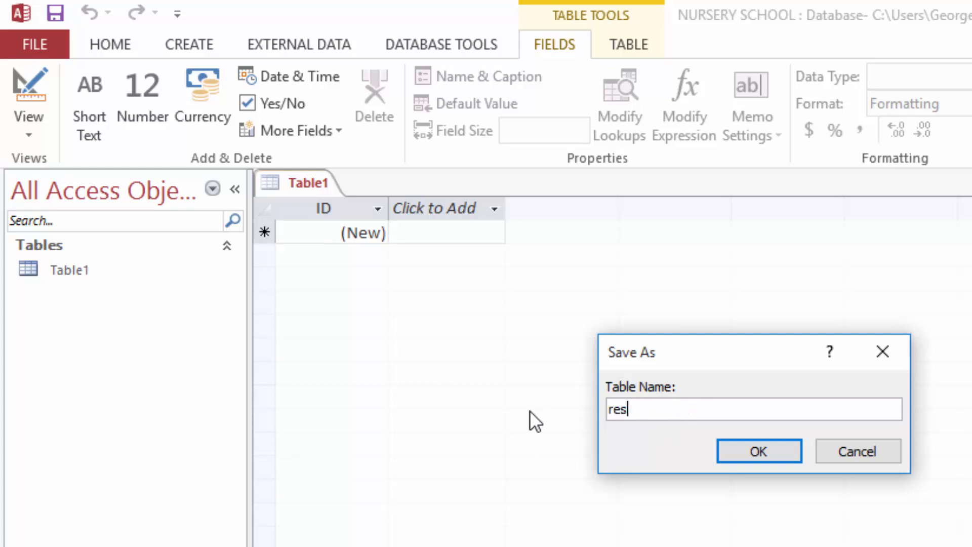
{"action": "key", "text": "BackSpace"}
{"action": "key", "text": "BackSpace"}
{"action": "key", "text": "BackSpace"}
{"action": "type", "text": "REGISTRATION"}
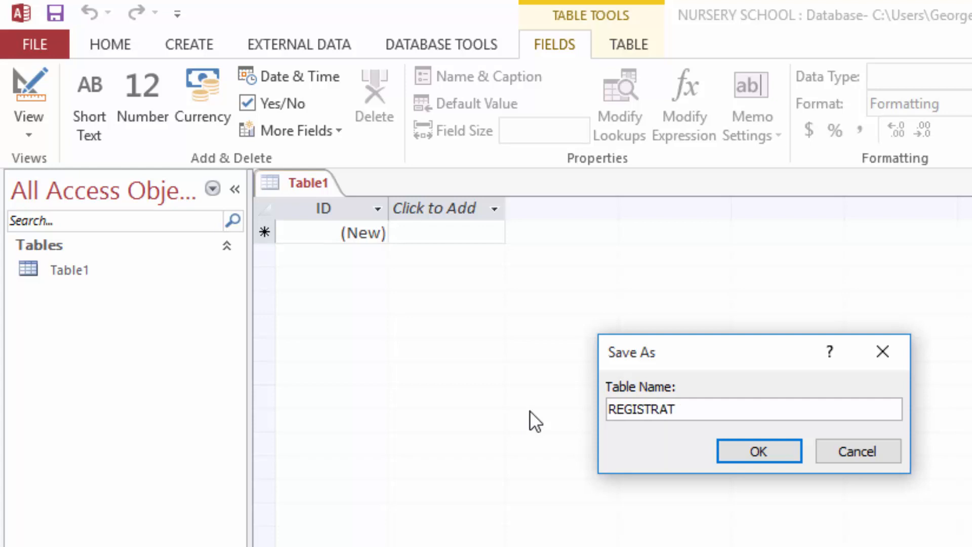
Step: Save the table as REGISTRATION and rename the ID key field to Reg no (AutoNumber)
{"action": "left_click", "coordinate": [746, 449]}
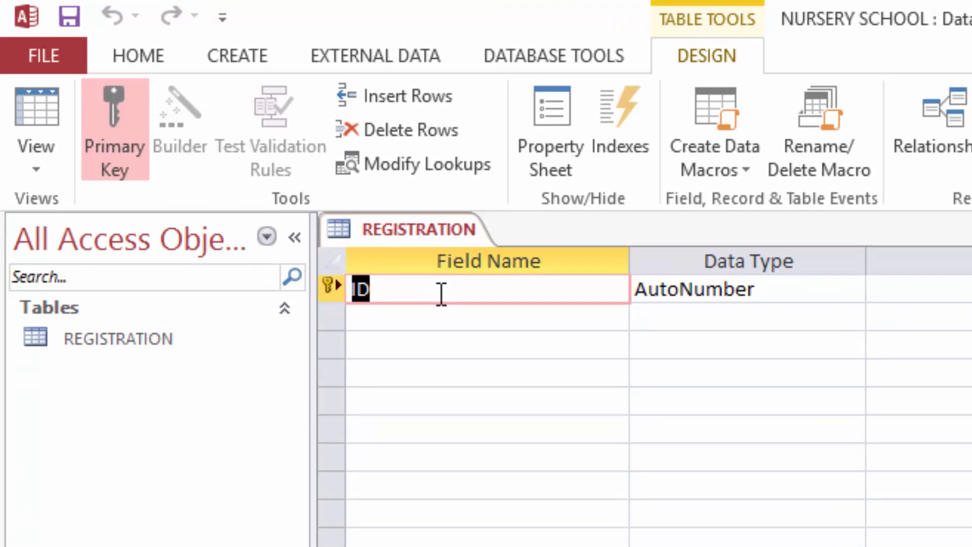
{"action": "type", "text": "Reg"}
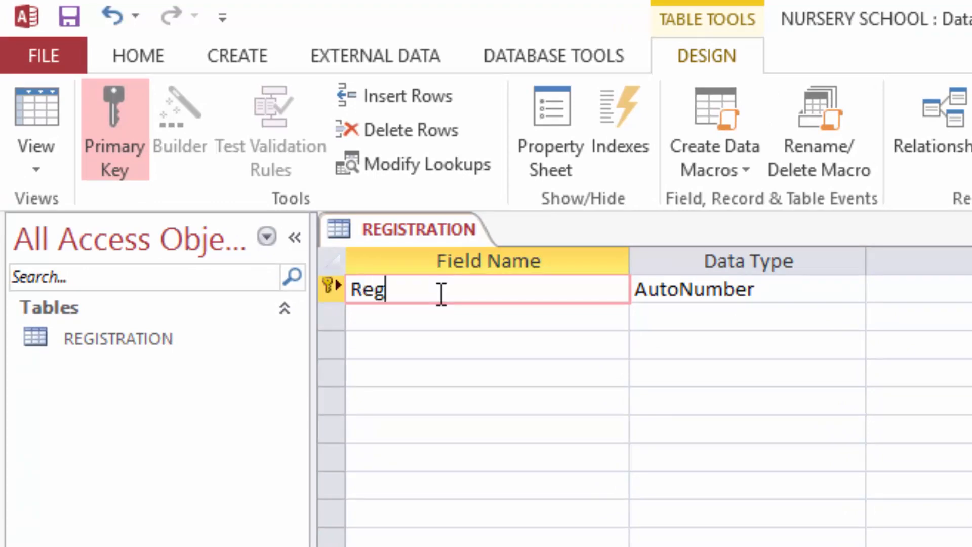
{"action": "type", "text": " no"}
{"action": "left_click", "coordinate": [782, 291]}
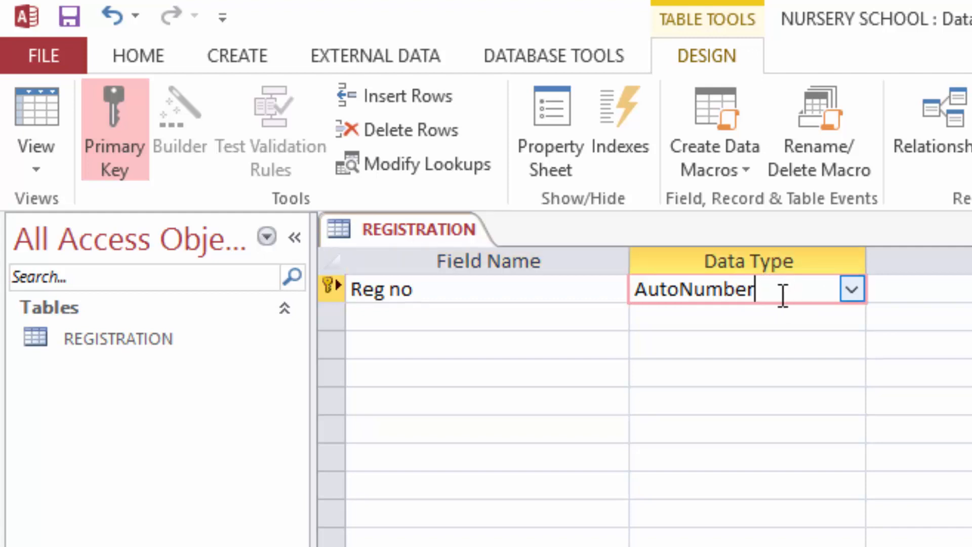
Step: Add First name, Last name and Gender fields with the Short Text data type
{"action": "left_click", "coordinate": [409, 315]}
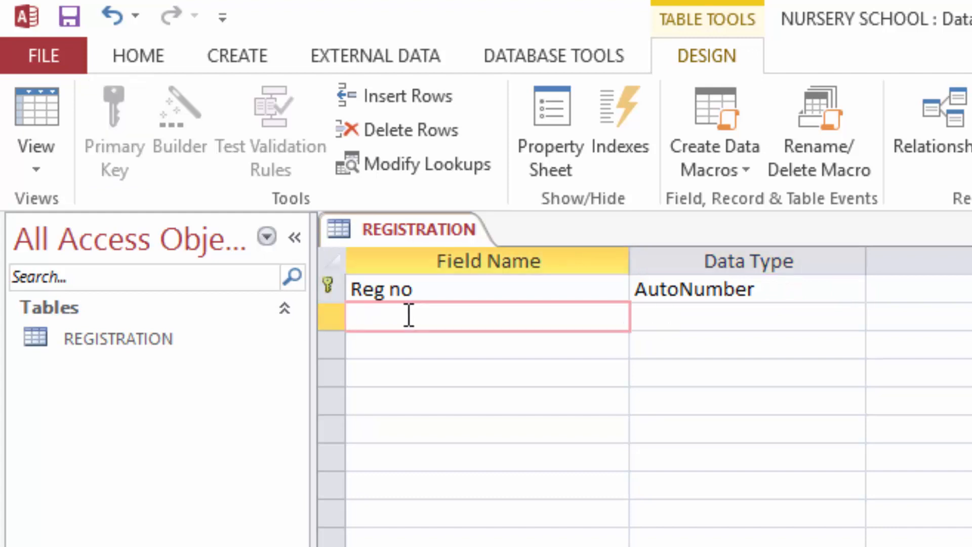
{"action": "type", "text": "First name"}
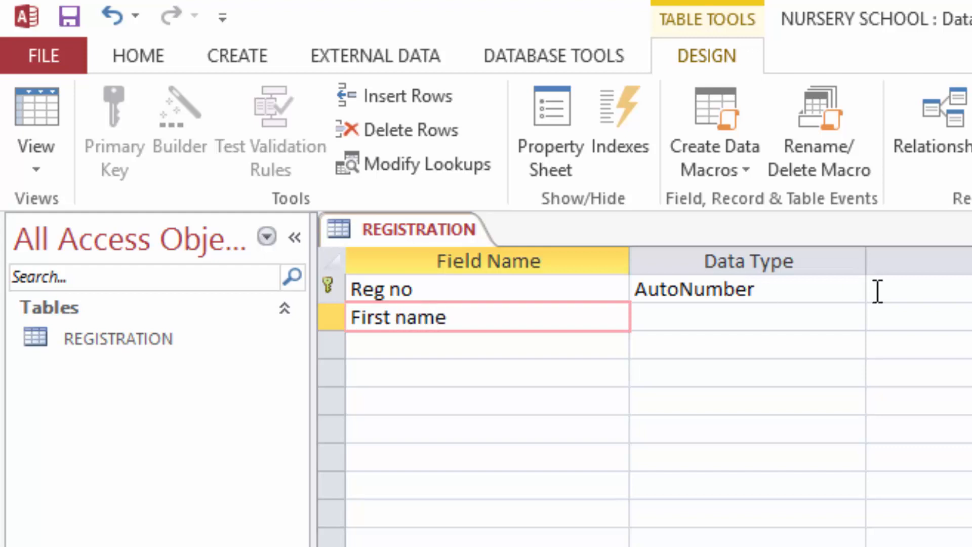
{"action": "left_click", "coordinate": [770, 324]}
{"action": "left_click", "coordinate": [403, 343]}
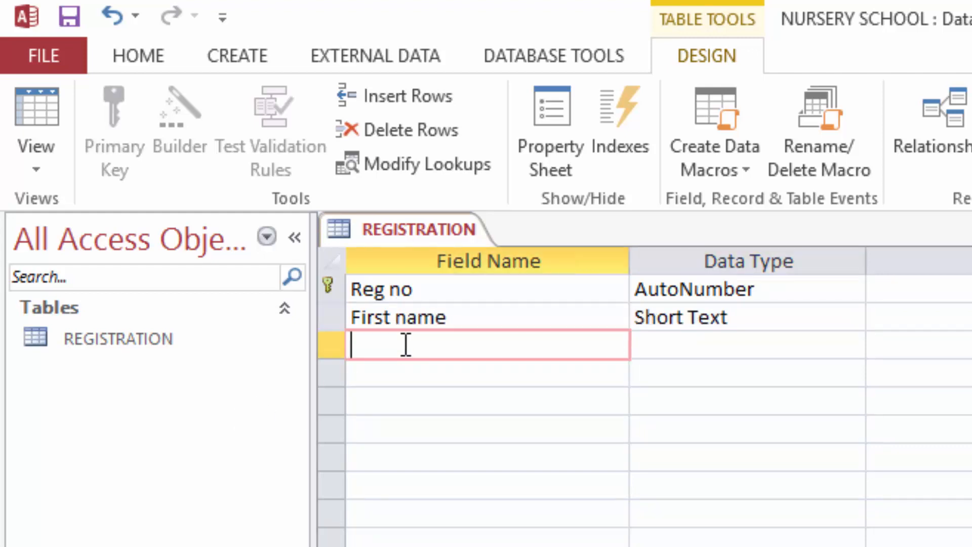
{"action": "type", "text": "Last"}
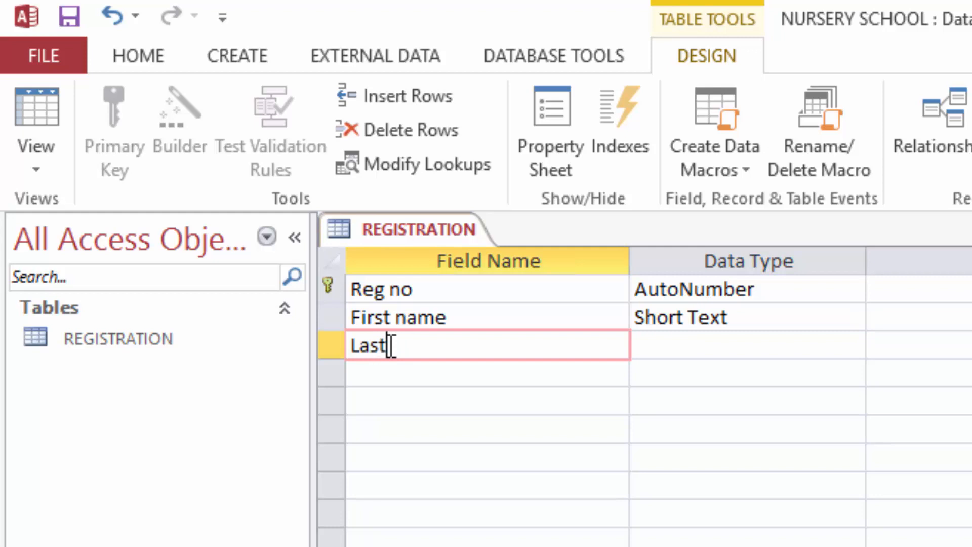
{"action": "type", "text": " name"}
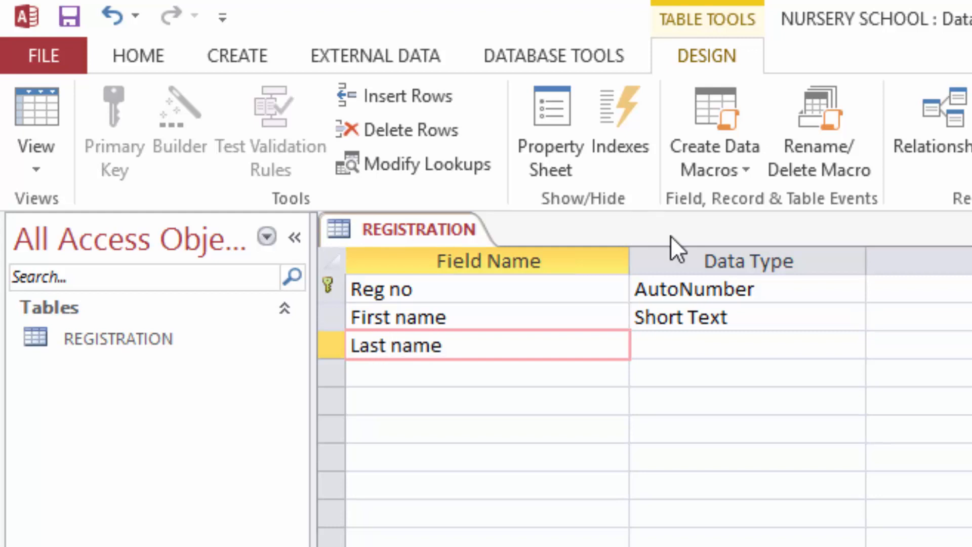
{"action": "left_click", "coordinate": [695, 354]}
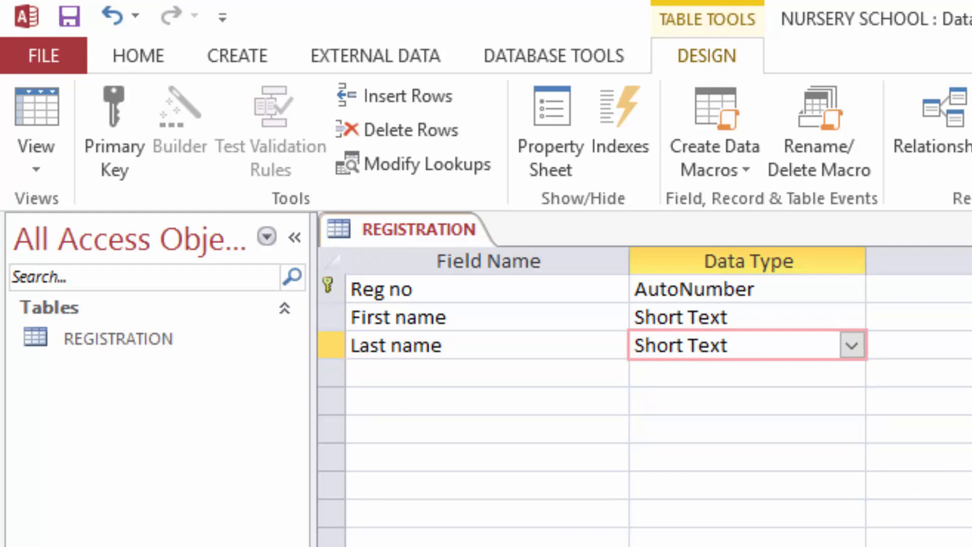
{"action": "left_click", "coordinate": [417, 375]}
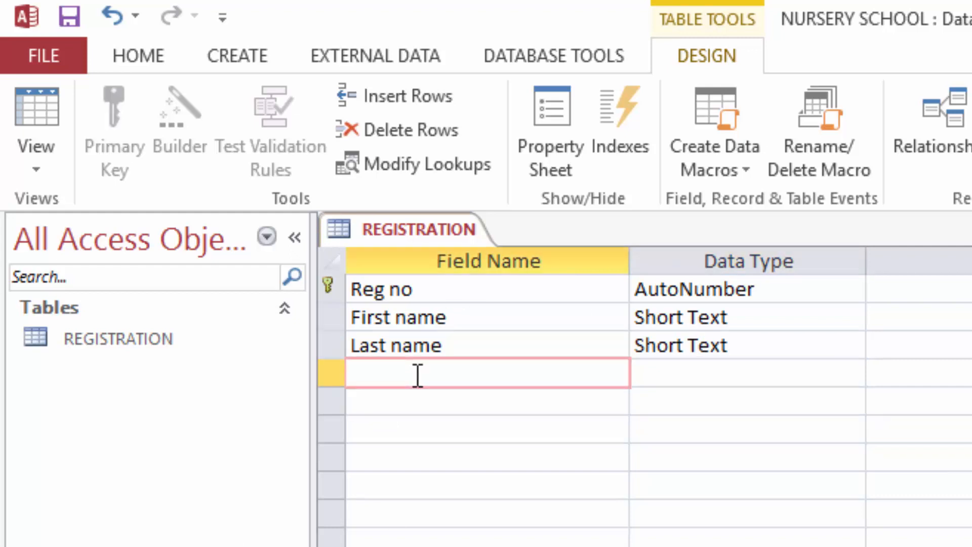
{"action": "type", "text": "Gender"}
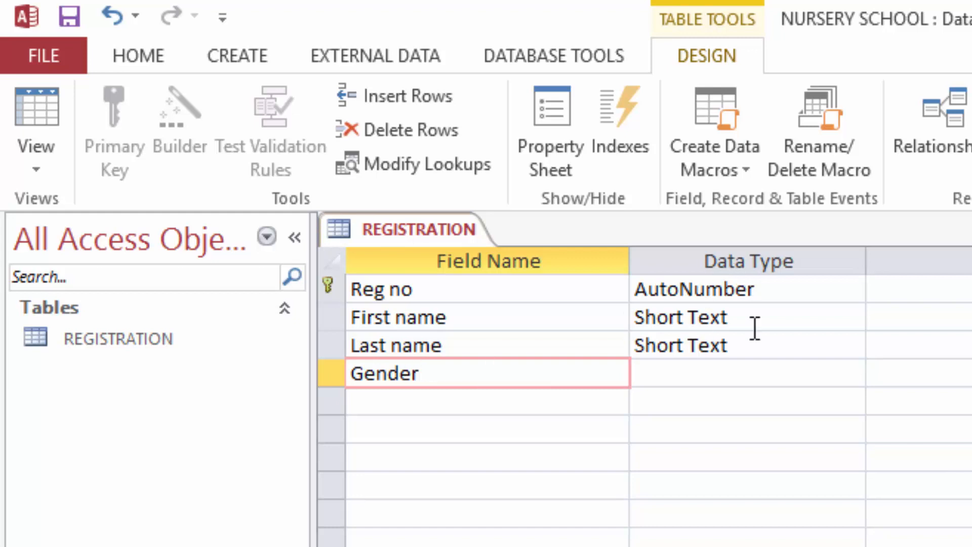
{"action": "left_click", "coordinate": [746, 375]}
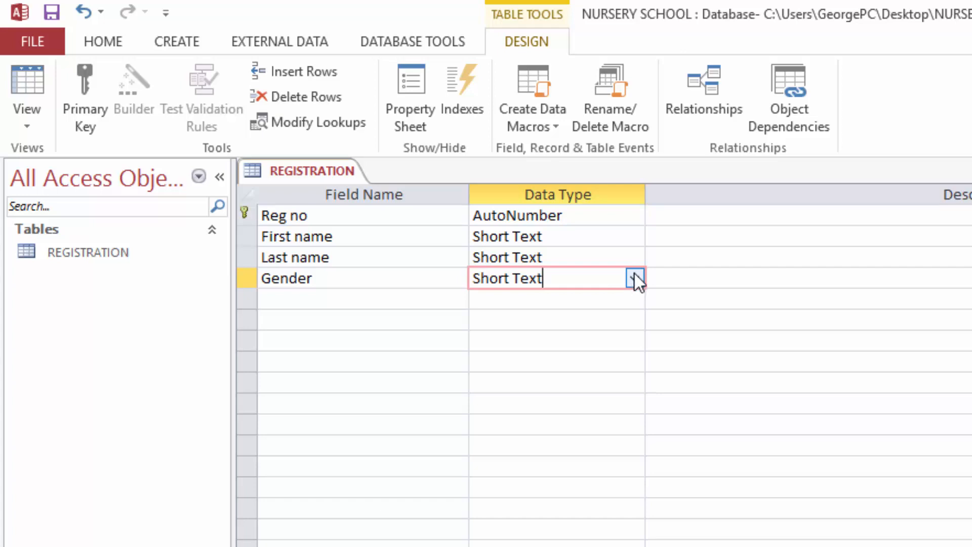
Step: Make Gender a Lookup Wizard field with values typed in manually
{"action": "left_click", "coordinate": [634, 274]}
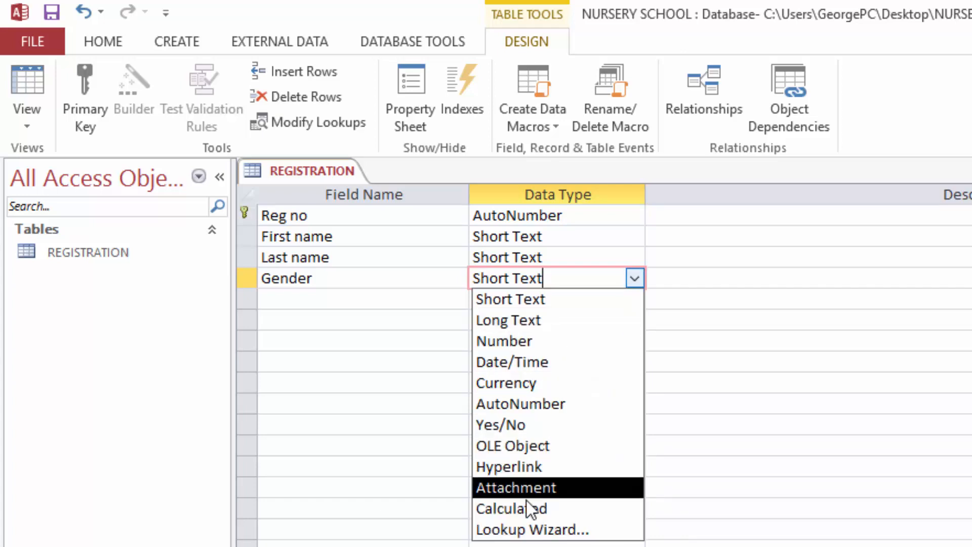
{"action": "left_click", "coordinate": [530, 531]}
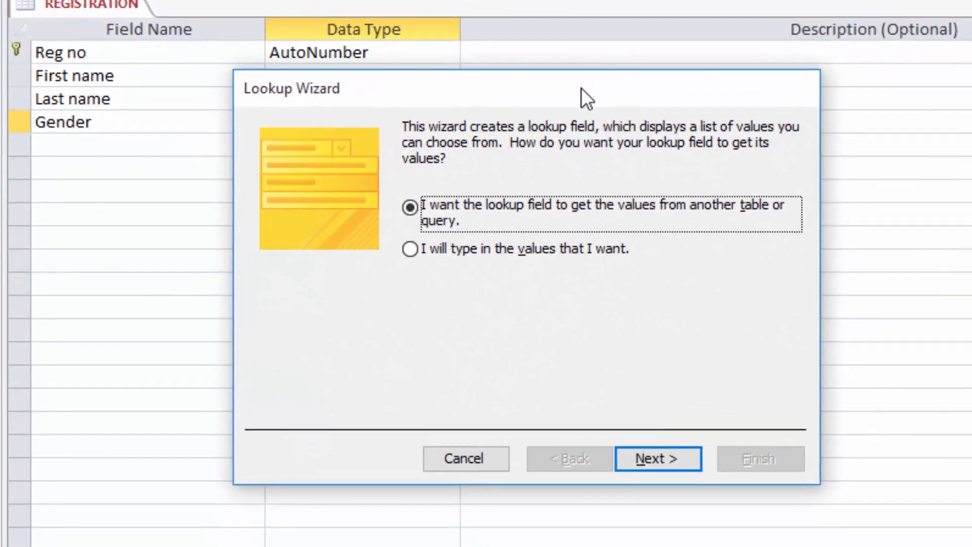
{"action": "left_click", "coordinate": [410, 250]}
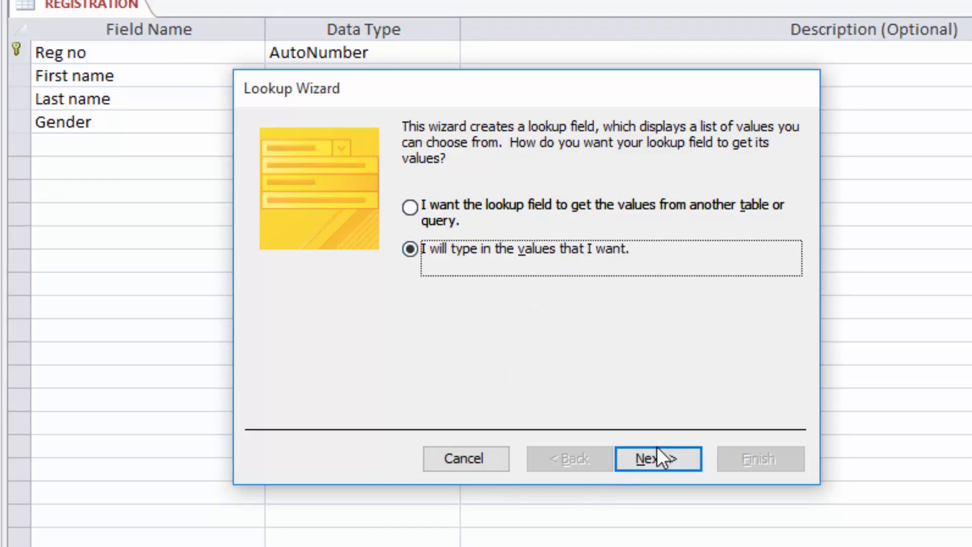
{"action": "left_click", "coordinate": [657, 463]}
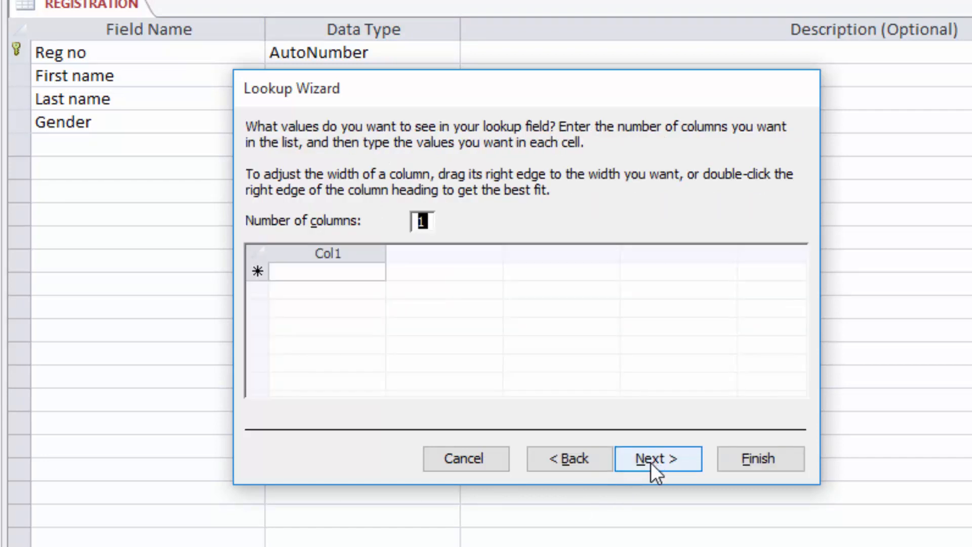
Step: Enter Female and Male as the Gender lookup values and finish the wizard
{"action": "left_click", "coordinate": [298, 274]}
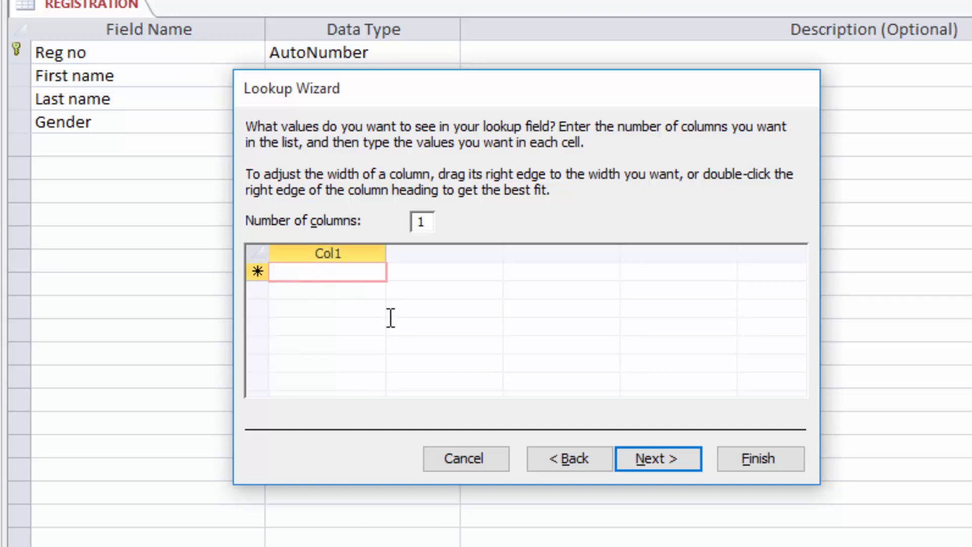
{"action": "type", "text": "Fe"}
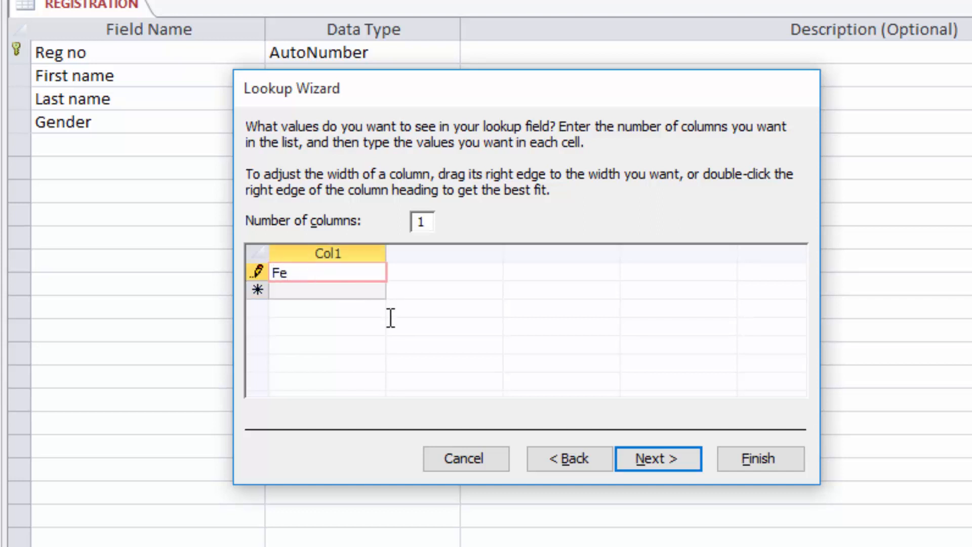
{"action": "type", "text": "male"}
{"action": "left_click", "coordinate": [299, 291]}
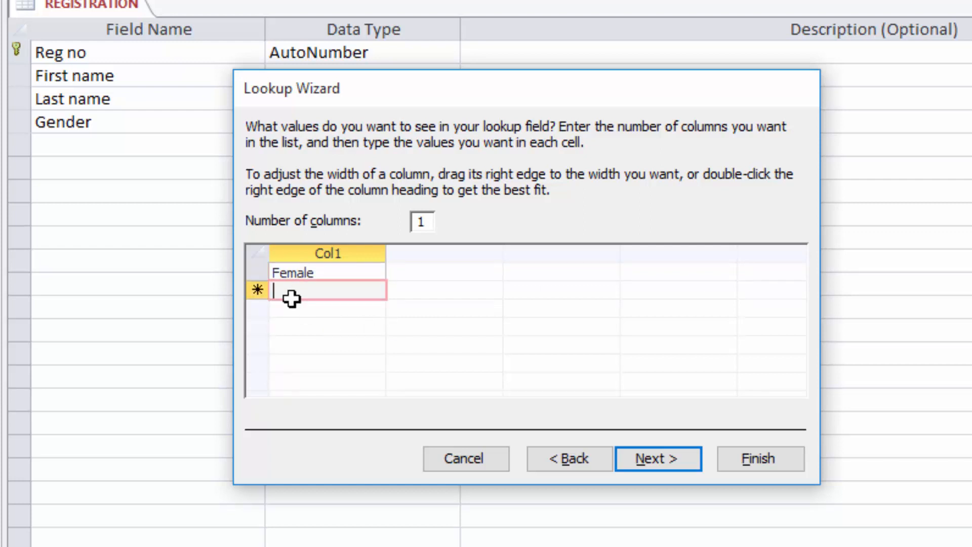
{"action": "type", "text": "M"}
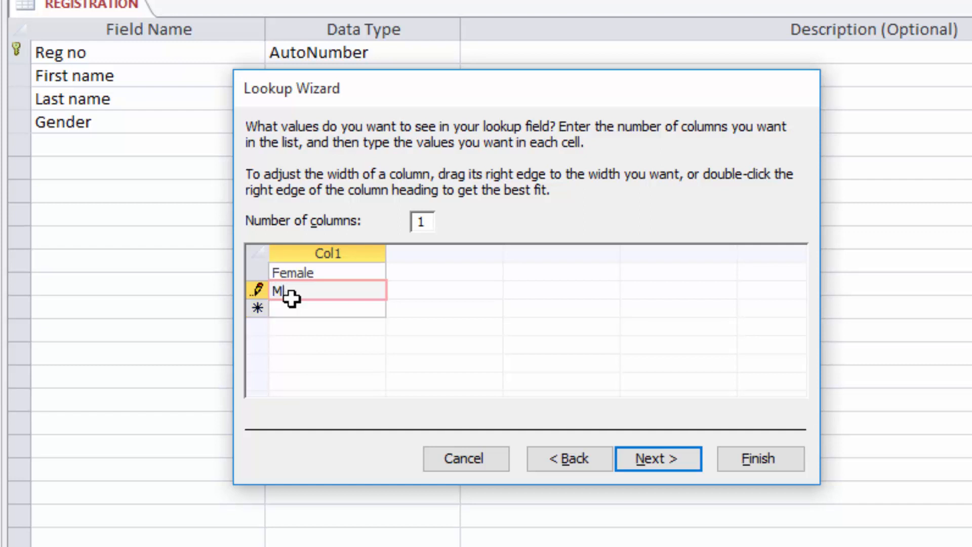
{"action": "type", "text": "ale"}
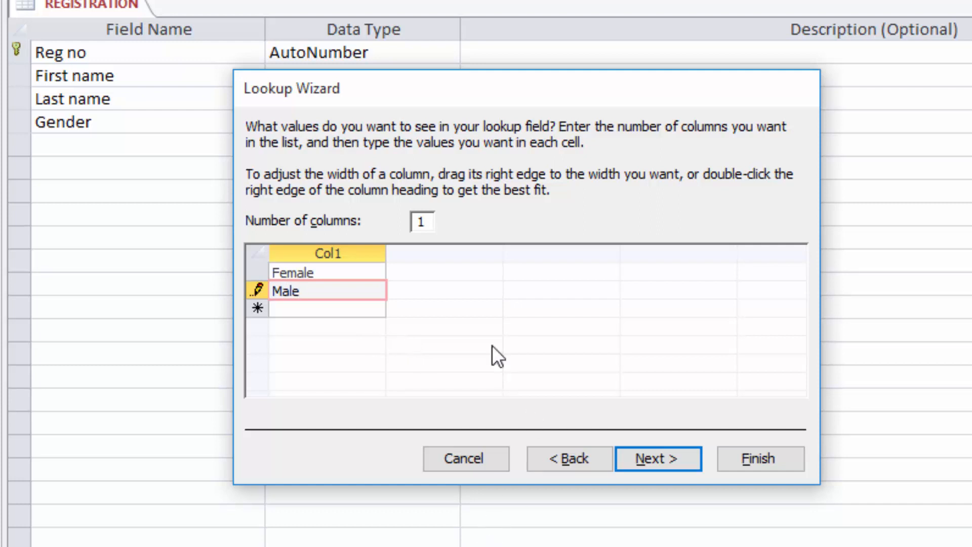
{"action": "left_click", "coordinate": [658, 461]}
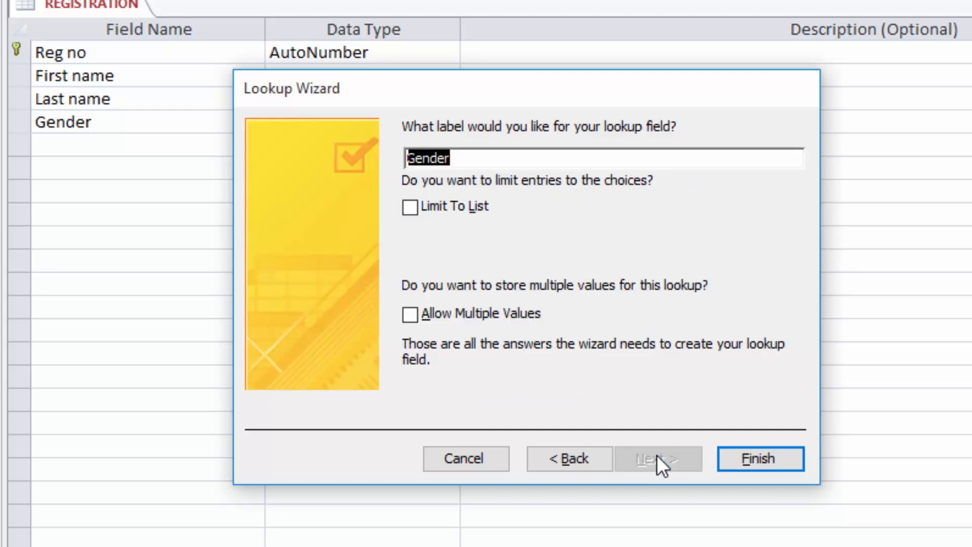
{"action": "left_click", "coordinate": [765, 457]}
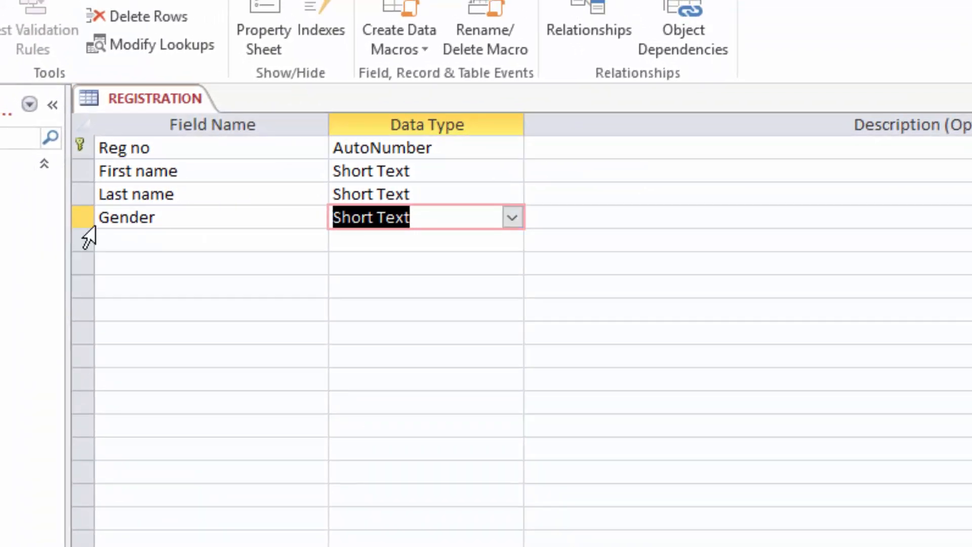
{"action": "left_click", "coordinate": [103, 241]}
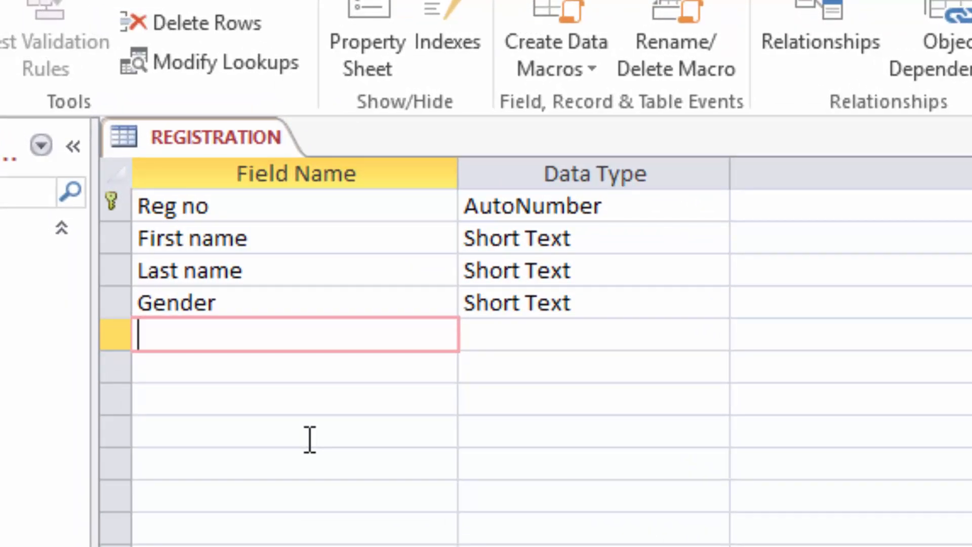
Step: Add a Date of birth field below Gender with the Date/Time data type
{"action": "type", "text": "Date"}
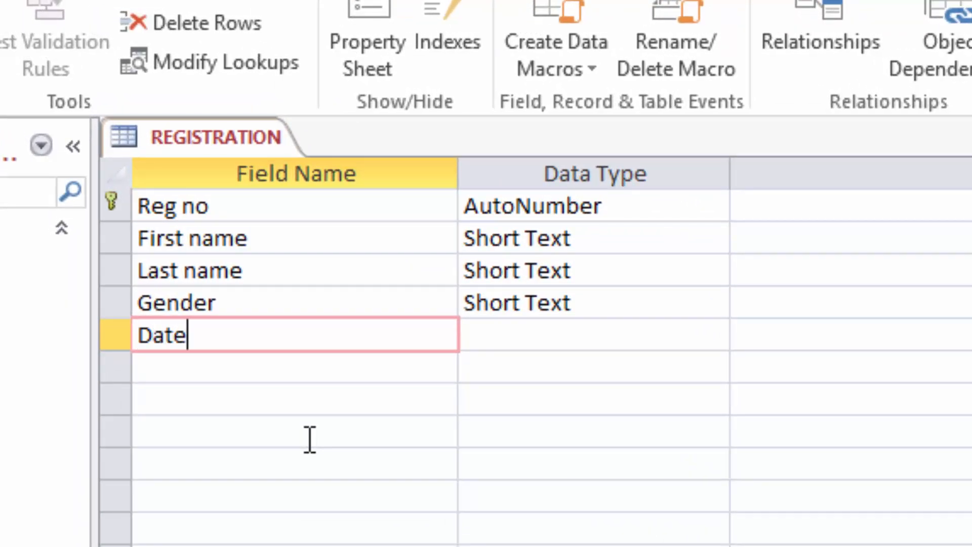
{"action": "type", "text": " of birth"}
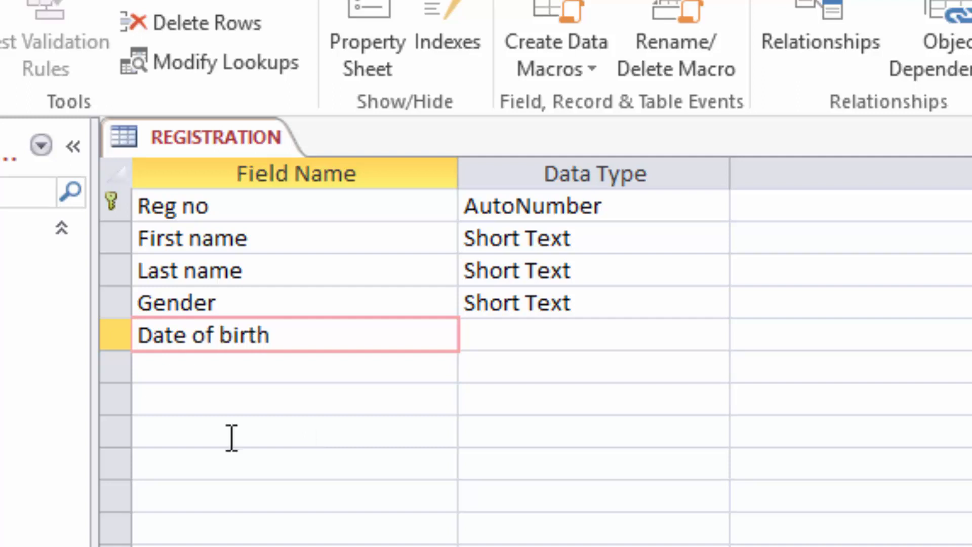
{"action": "left_click", "coordinate": [549, 334]}
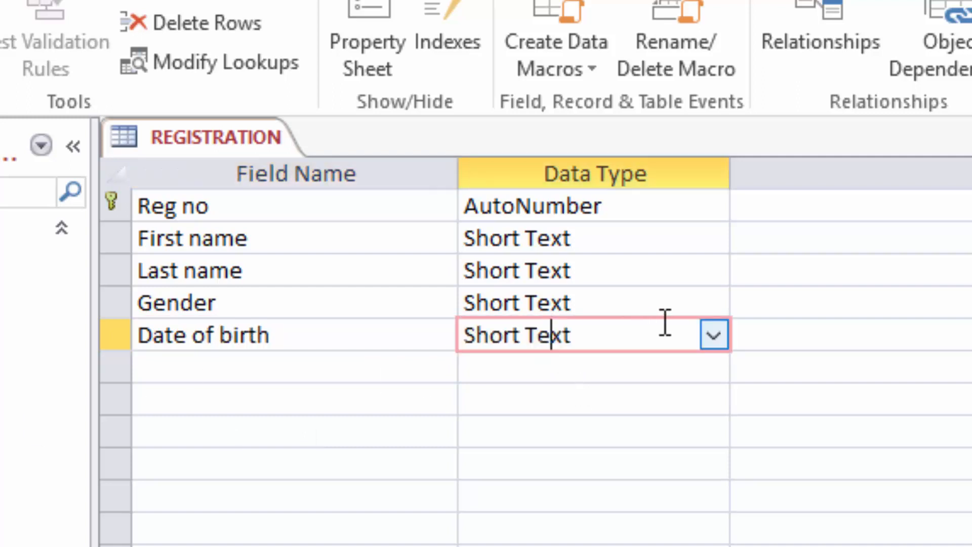
{"action": "left_click", "coordinate": [715, 336]}
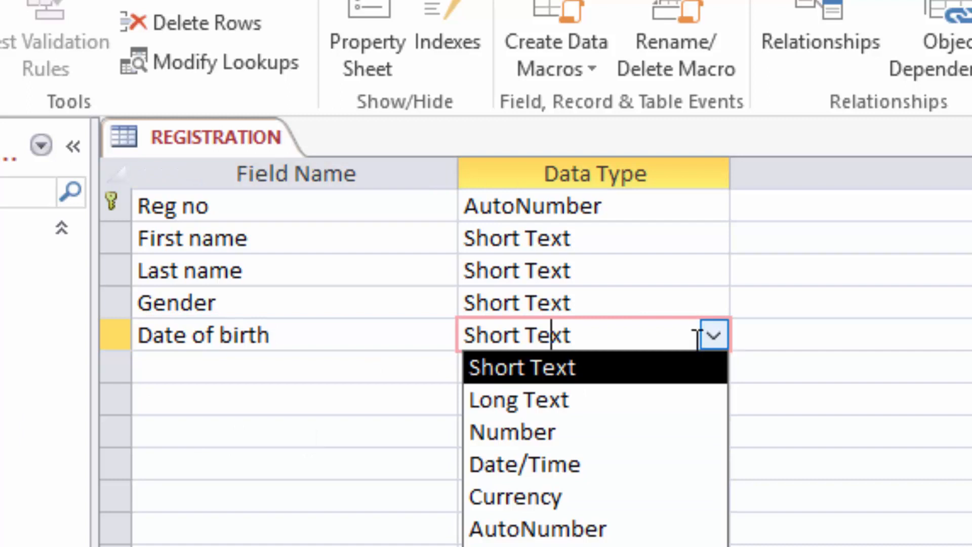
{"action": "left_click", "coordinate": [537, 465]}
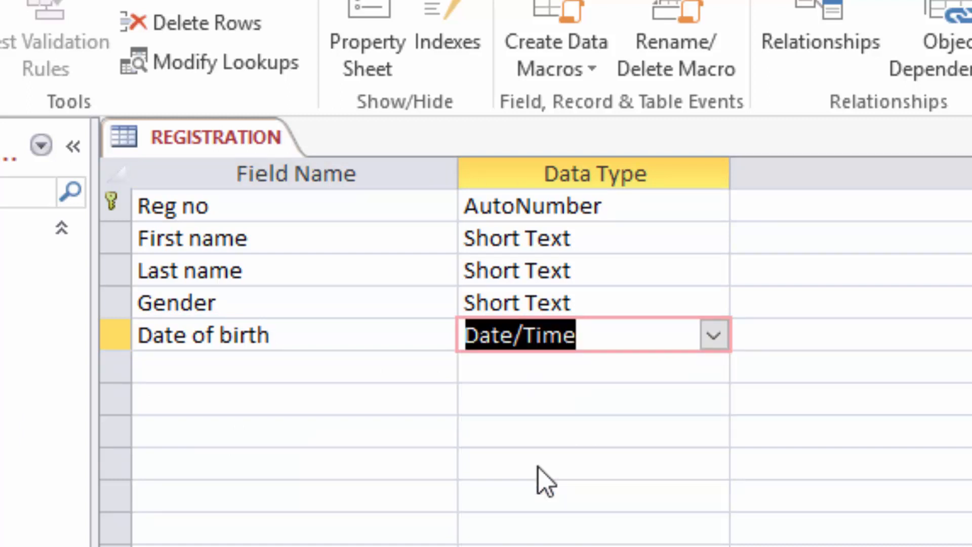
{"action": "left_click", "coordinate": [188, 366]}
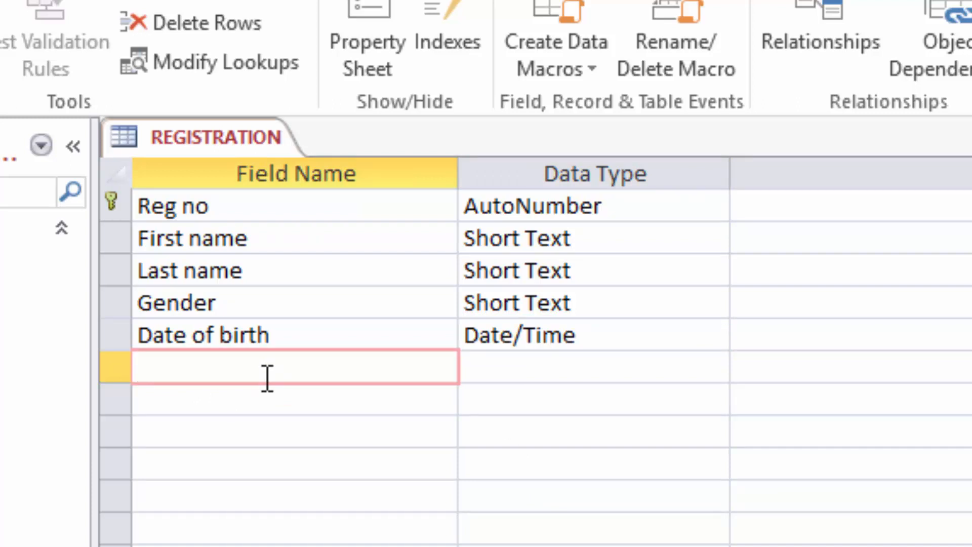
Step: Enter Class as the next field name below Date of birth
{"action": "type", "text": "Class"}
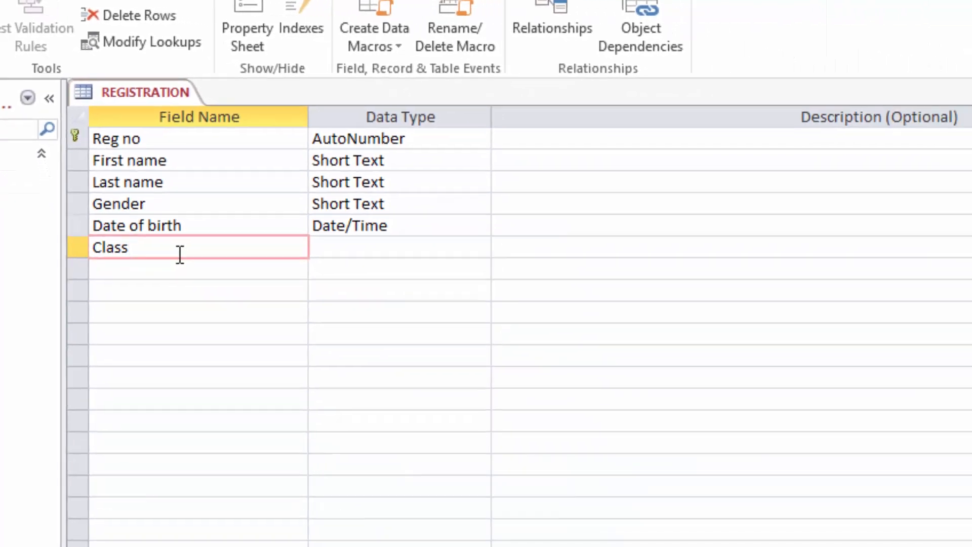
{"action": "left_click", "coordinate": [375, 243]}
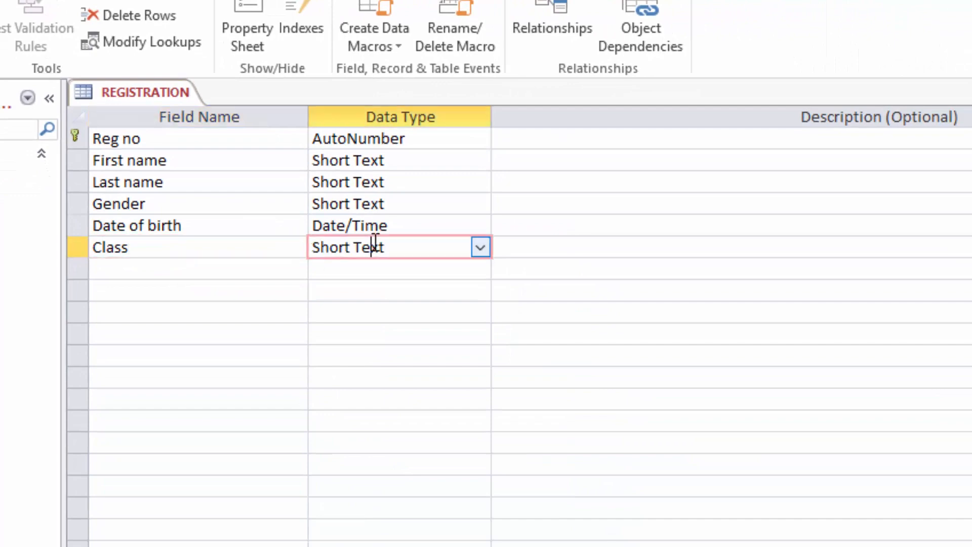
Step: Start a Lookup Wizard on Class, choosing to type the values manually
{"action": "left_click", "coordinate": [480, 247]}
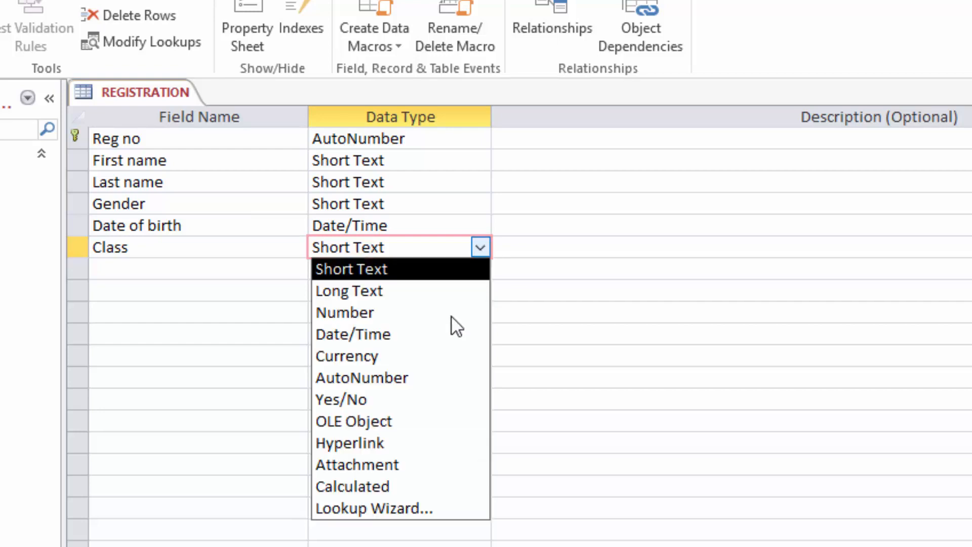
{"action": "left_click", "coordinate": [378, 507]}
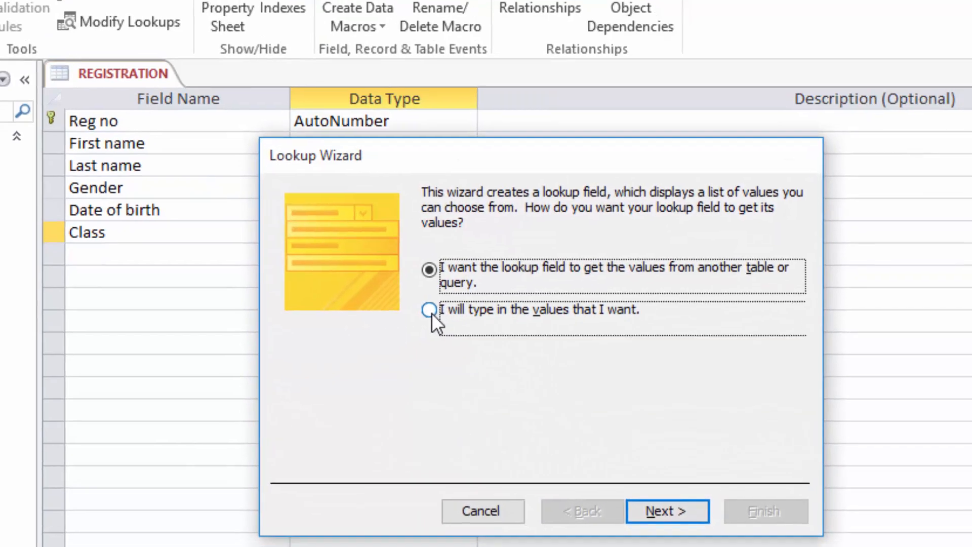
{"action": "left_click", "coordinate": [444, 323]}
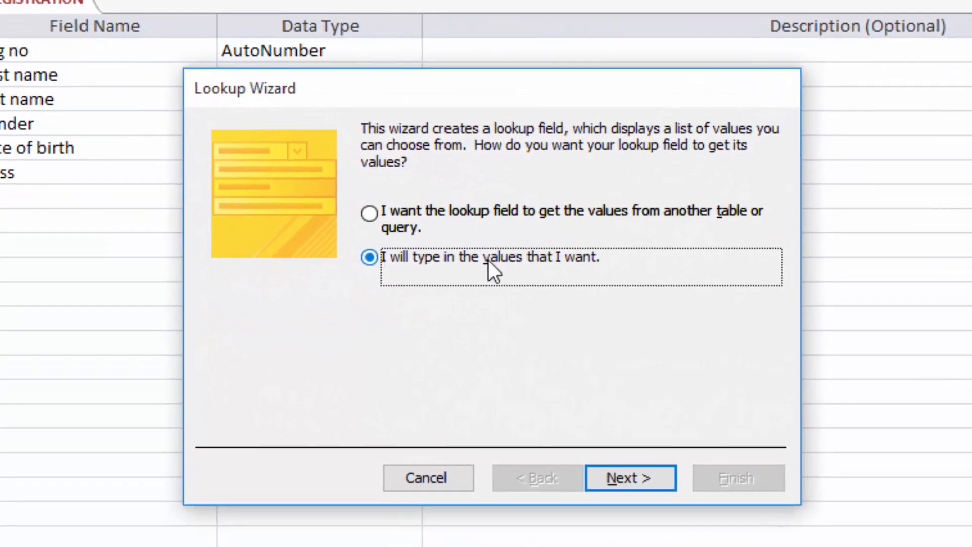
{"action": "left_click", "coordinate": [620, 481]}
Step: Enter KG 1, KG 2 and KG 3 as the Class lookup values and finish
{"action": "left_click", "coordinate": [281, 281]}
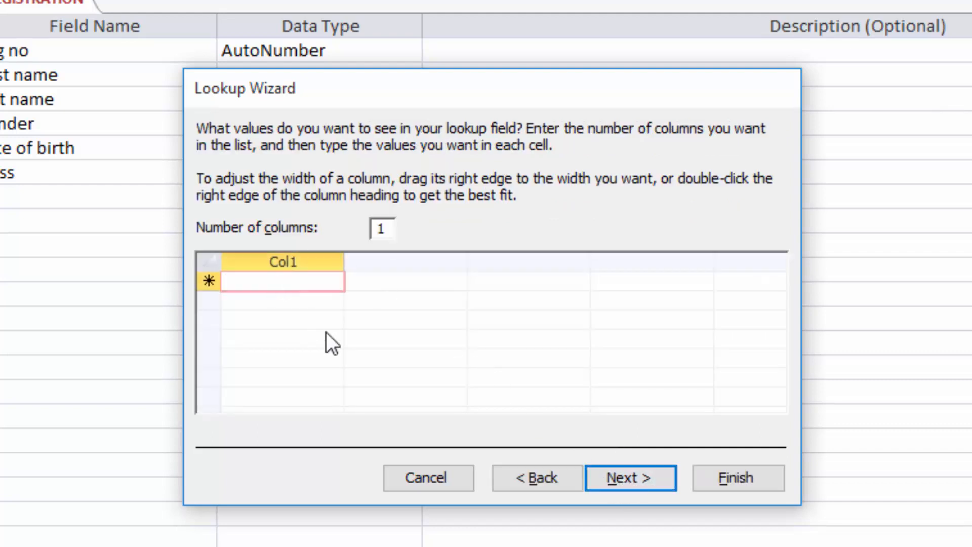
{"action": "type", "text": "KG"}
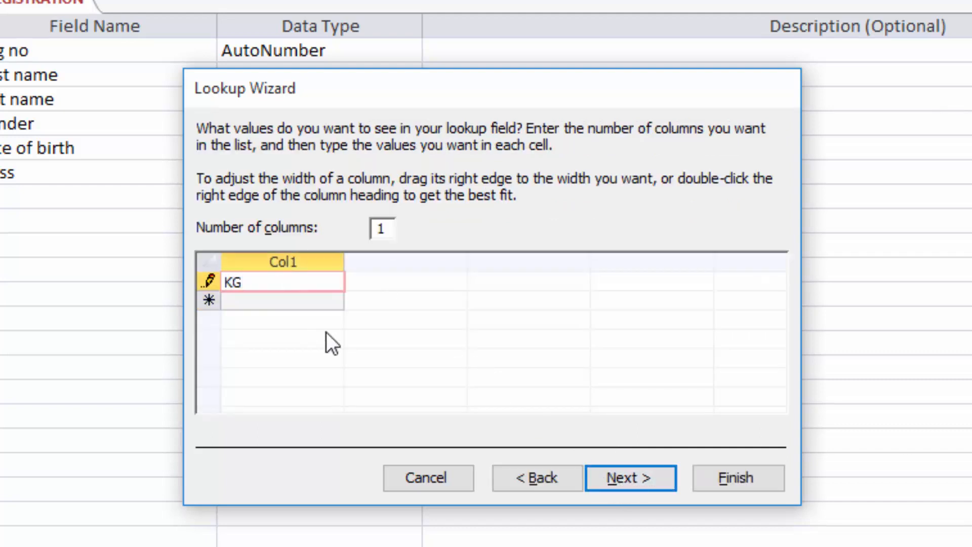
{"action": "type", "text": " 1"}
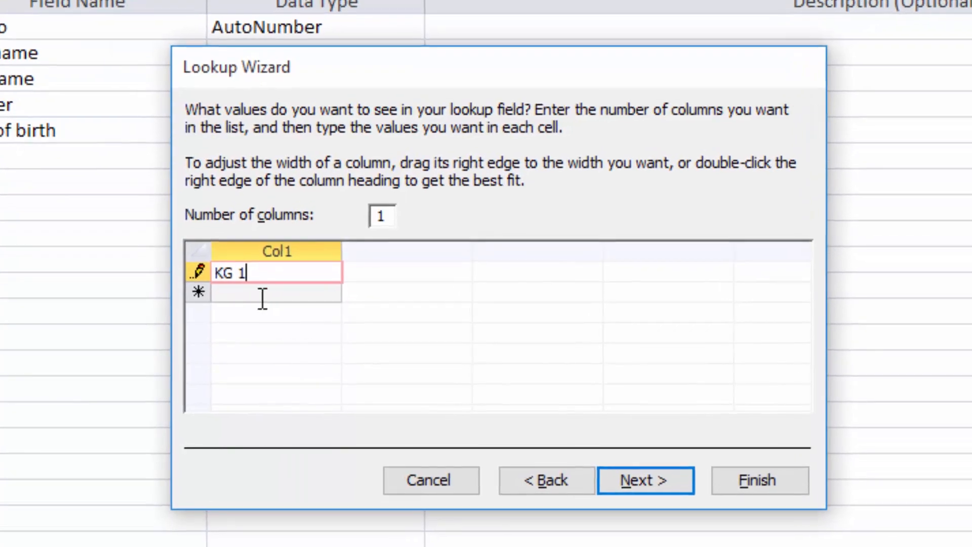
{"action": "left_click", "coordinate": [262, 296]}
{"action": "type", "text": "KG 2"}
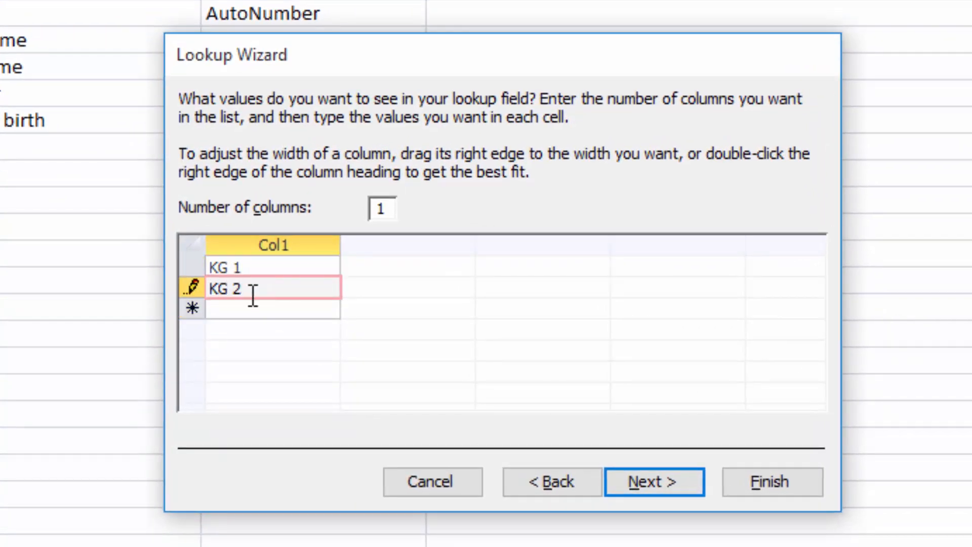
{"action": "left_click", "coordinate": [237, 313]}
{"action": "type", "text": "KG 3"}
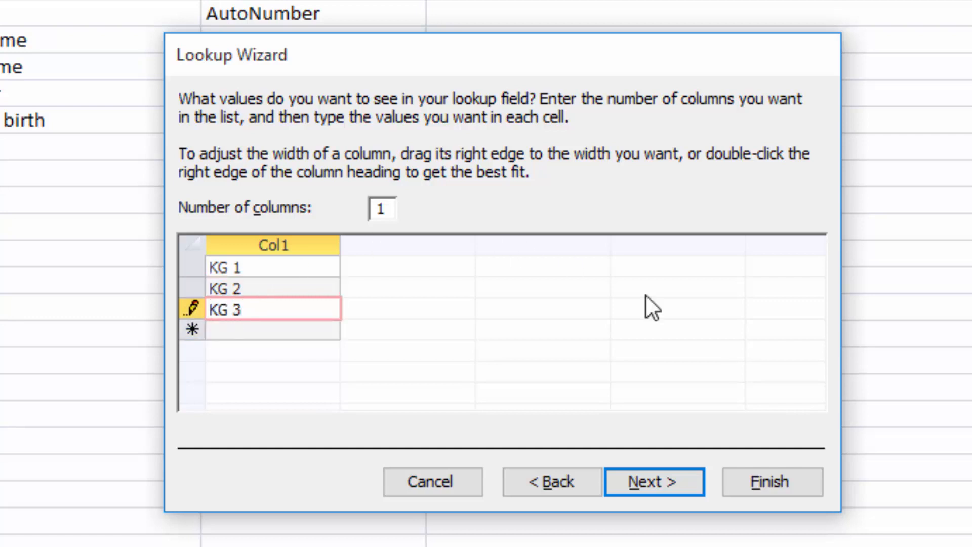
{"action": "left_click", "coordinate": [643, 481]}
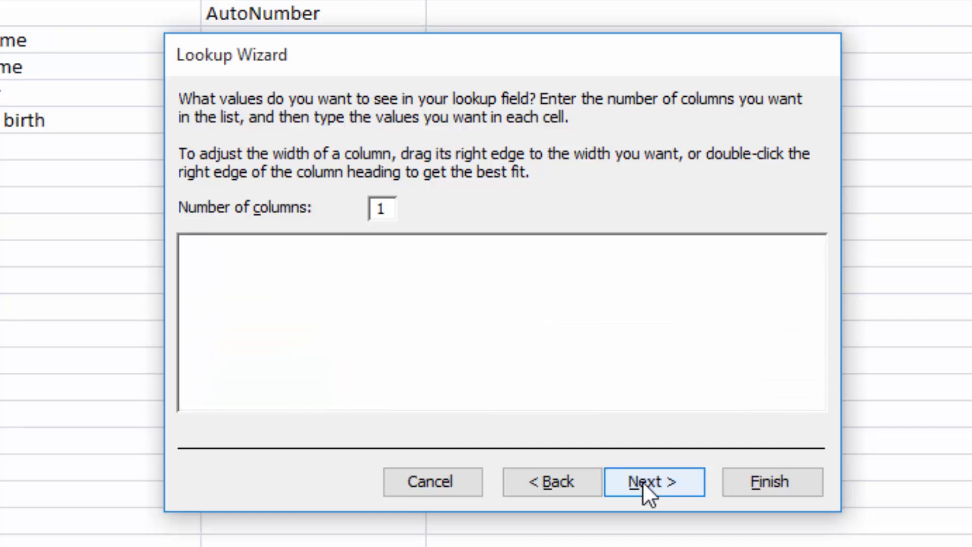
{"action": "left_click", "coordinate": [778, 482]}
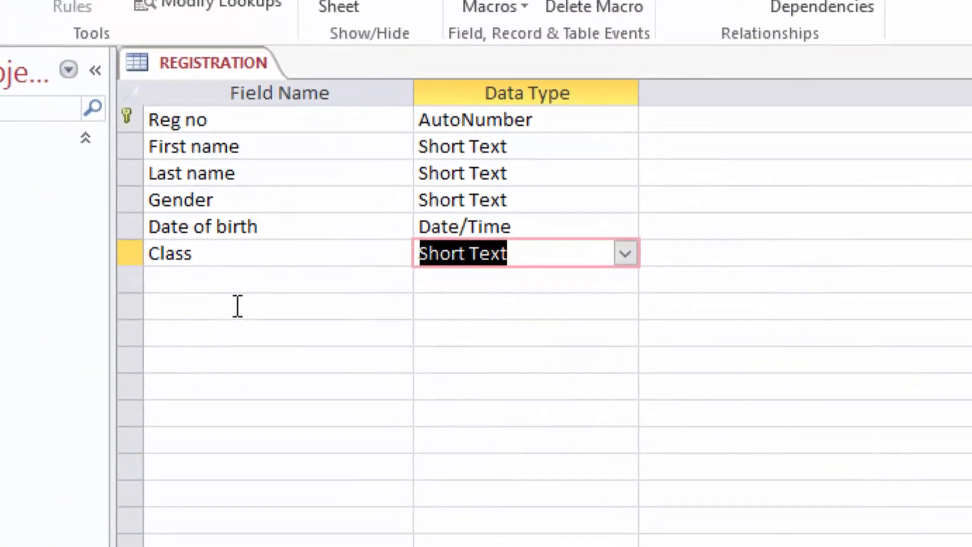
Step: Add a Residence field below Class as Short Text
{"action": "left_click", "coordinate": [163, 281]}
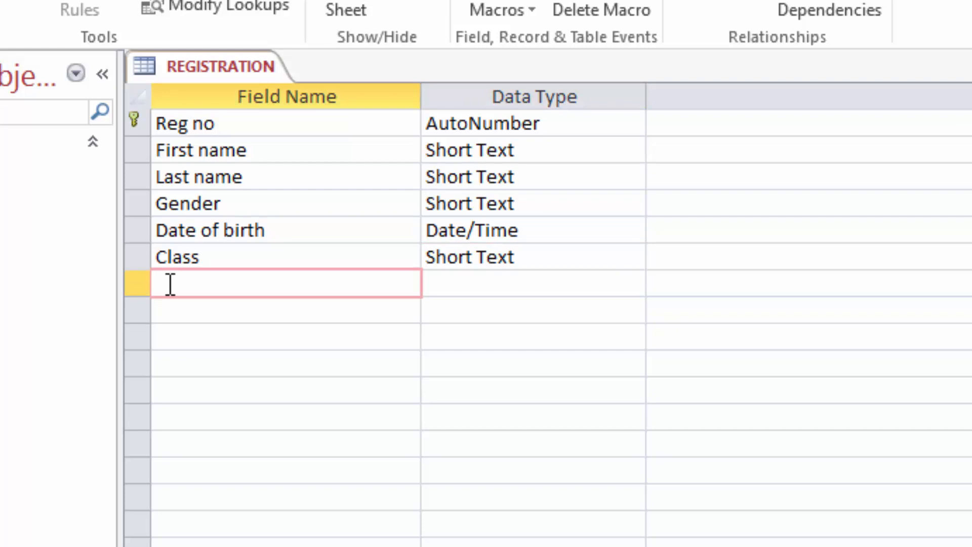
{"action": "type", "text": "Residence"}
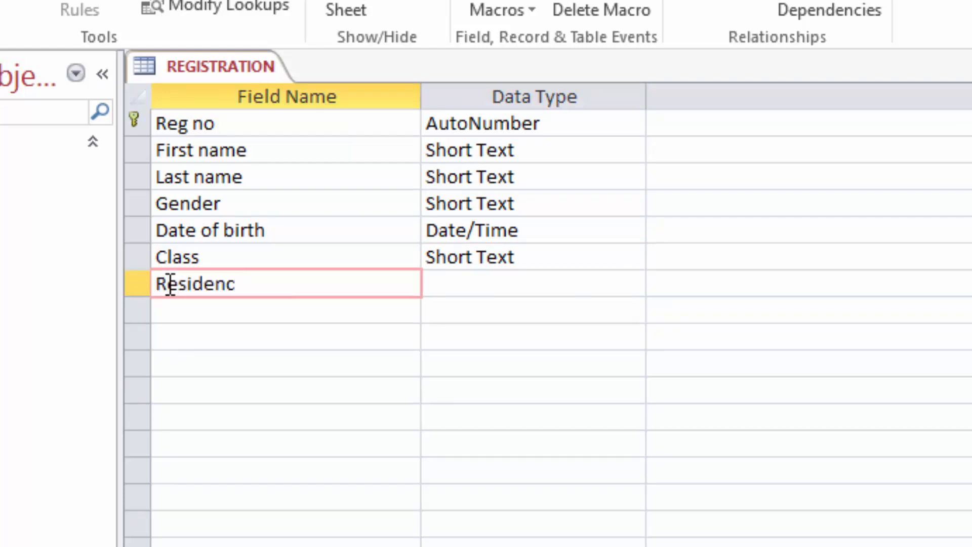
{"action": "left_click", "coordinate": [476, 284]}
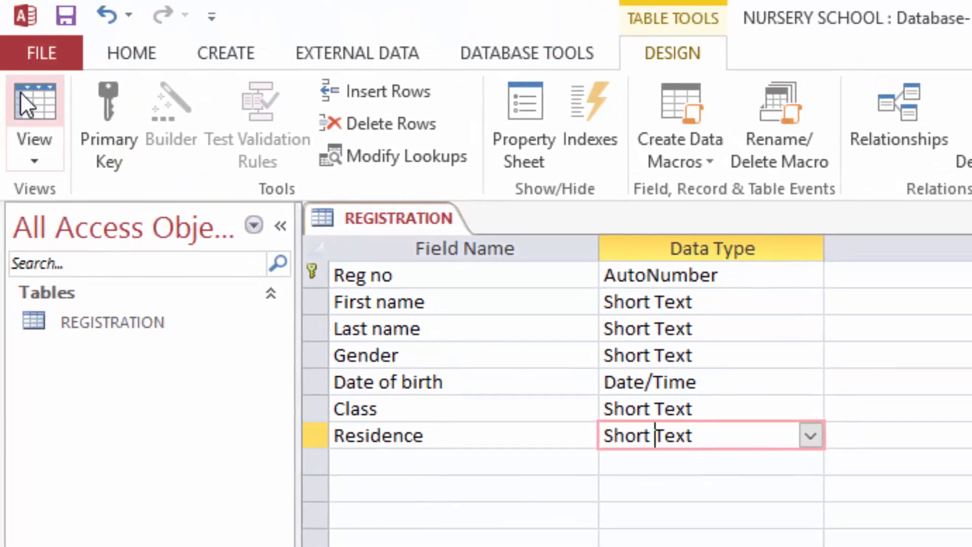
Step: Switch REGISTRATION to Datasheet View and widen the Date of birth column
{"action": "left_click", "coordinate": [39, 103]}
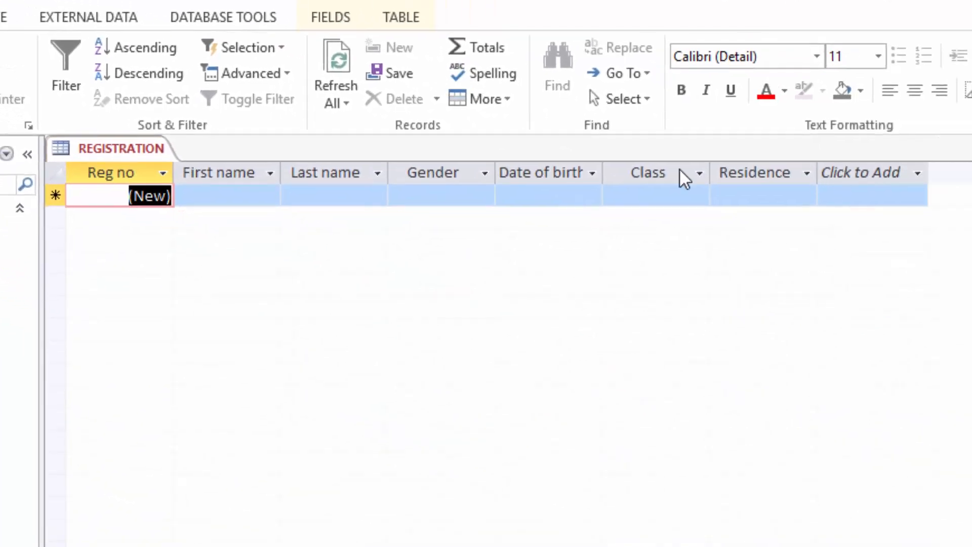
{"action": "key", "text": "Tab"}
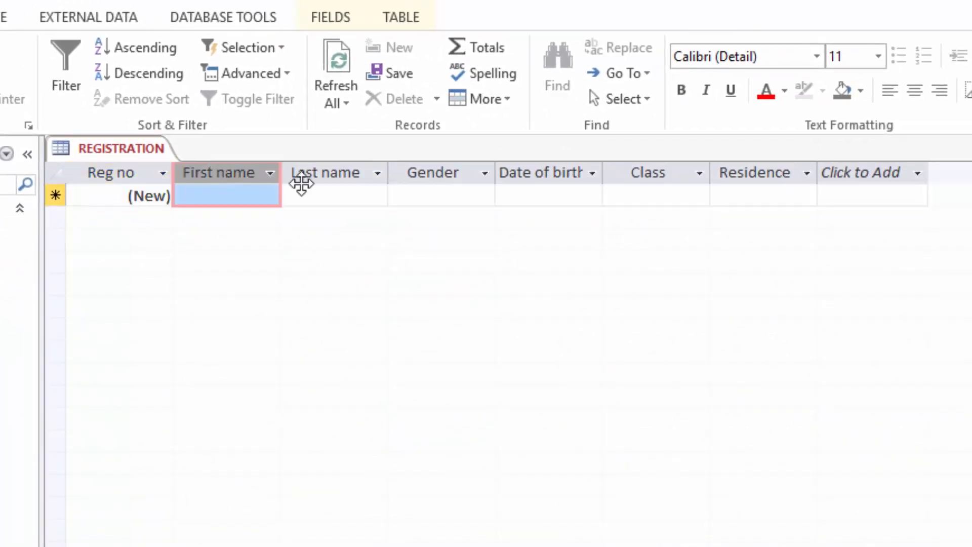
{"action": "key", "text": "Tab"}
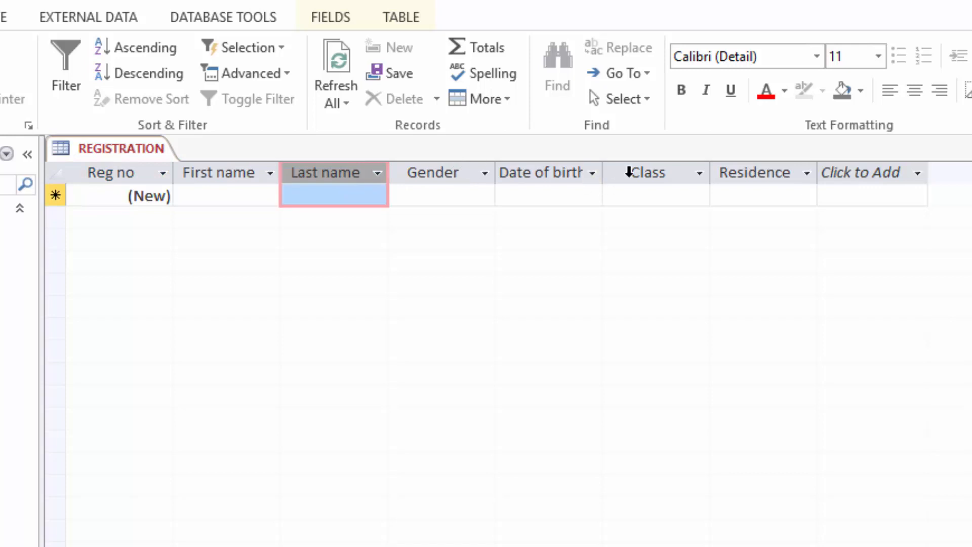
{"action": "left_click_drag", "start_coordinate": [602, 174], "coordinate": [621, 167]}
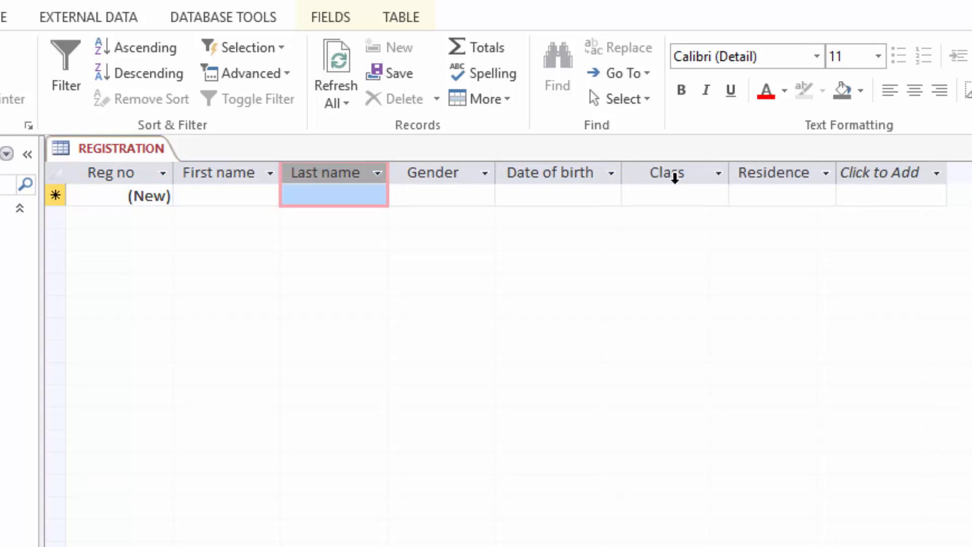
{"action": "left_click", "coordinate": [673, 167]}
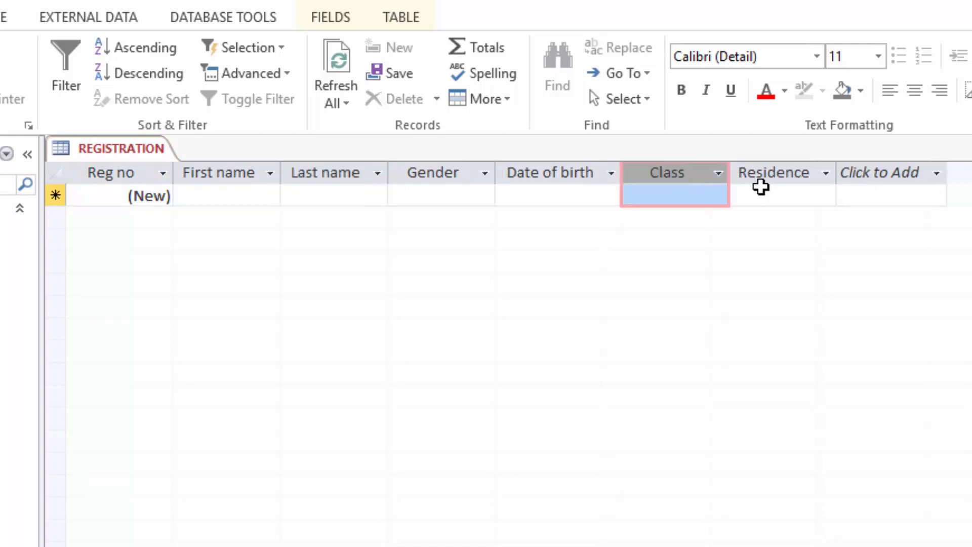
Step: Widen the Residence column and close the REGISTRATION table
{"action": "left_click", "coordinate": [788, 162]}
{"action": "left_click_drag", "start_coordinate": [839, 166], "coordinate": [859, 167]}
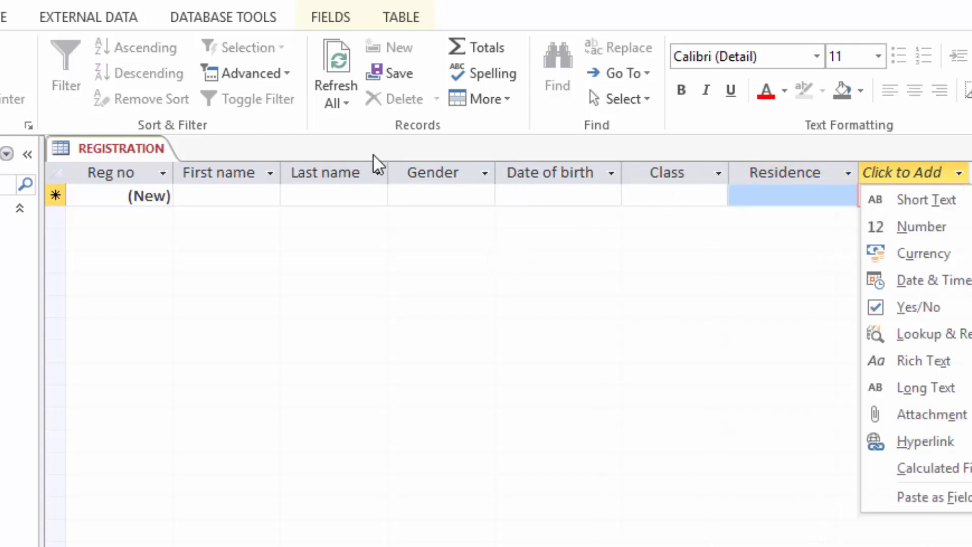
{"action": "left_click", "coordinate": [294, 198]}
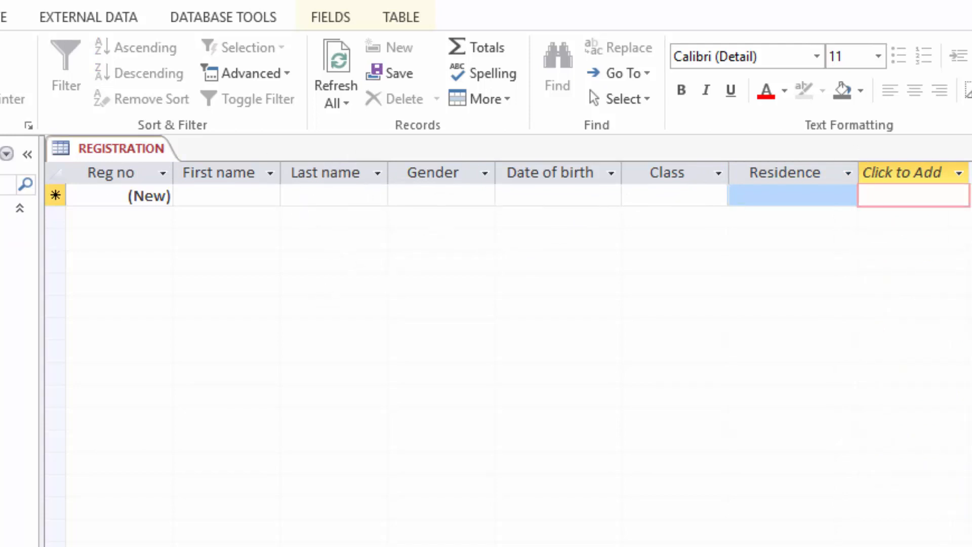
{"action": "left_click", "coordinate": [971, 149]}
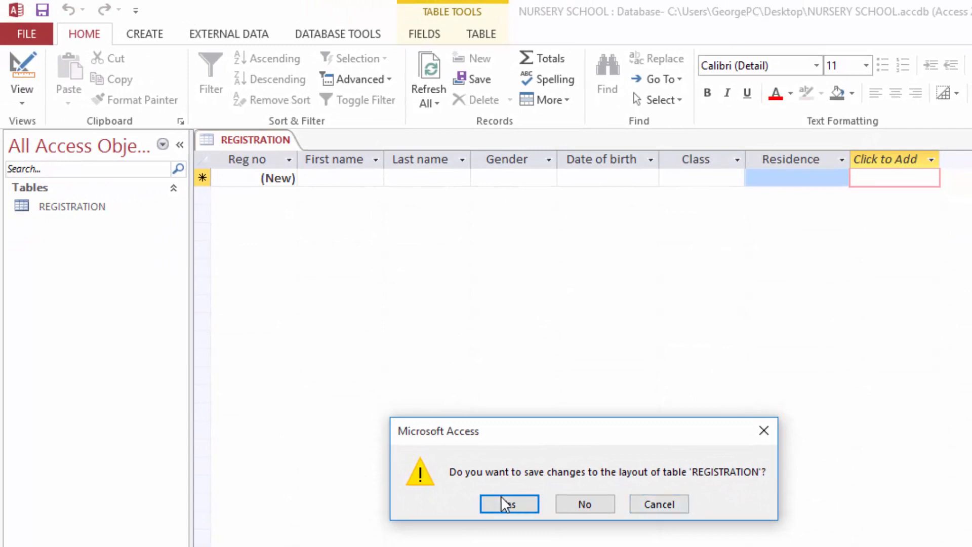
Step: Save the table layout changes and launch the Form Wizard from the Create tab
{"action": "left_click", "coordinate": [502, 503]}
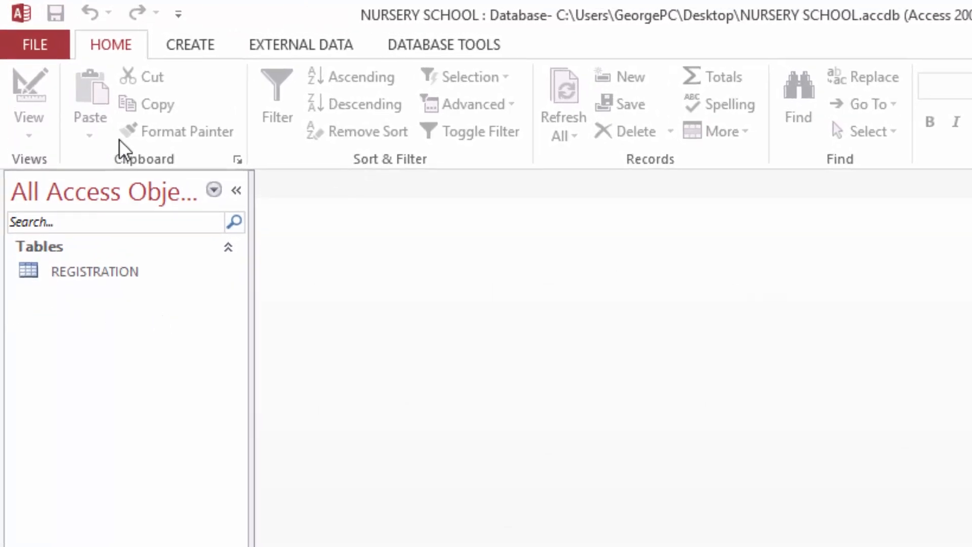
{"action": "left_click", "coordinate": [191, 45]}
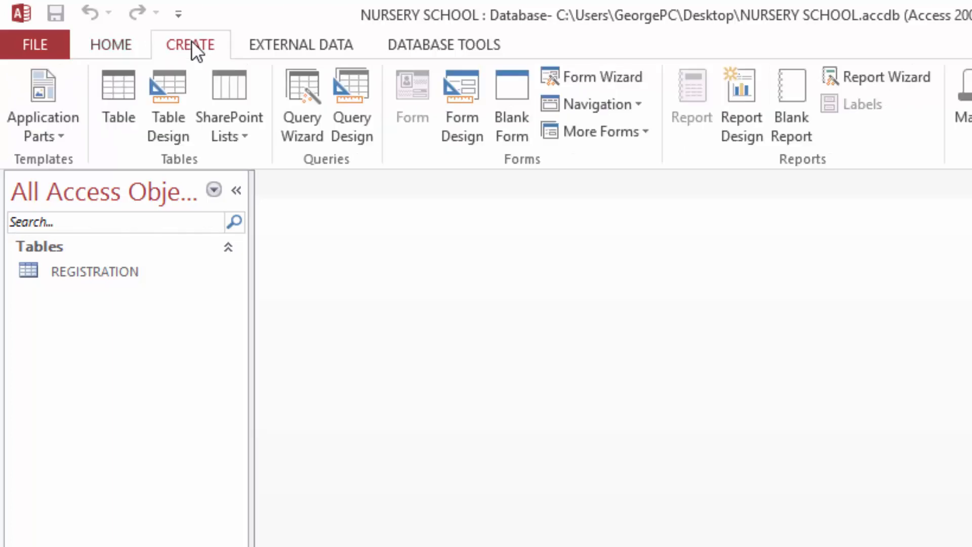
{"action": "left_click", "coordinate": [588, 77]}
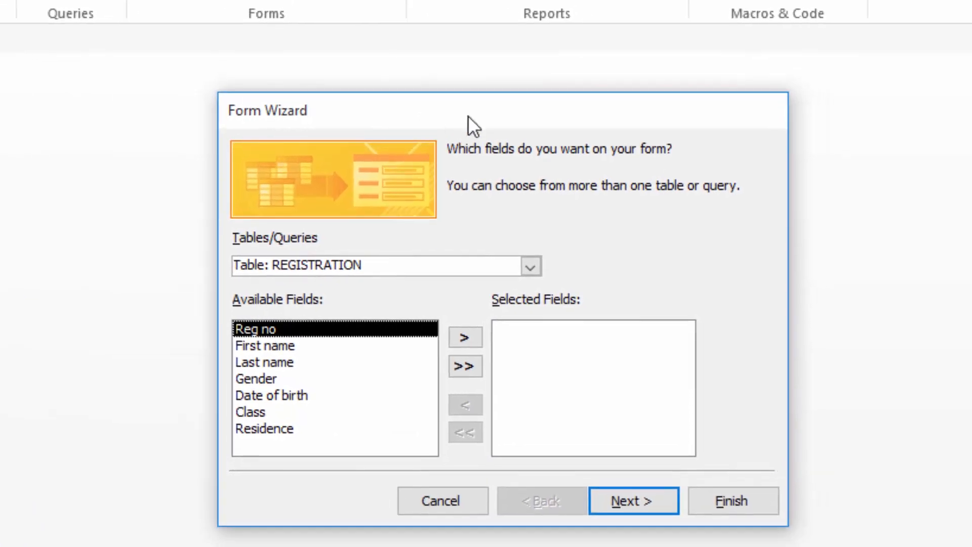
Step: Move the Form Wizard dialog and keep REGISTRATION as the form's source table
{"action": "left_click_drag", "start_coordinate": [467, 116], "coordinate": [437, 66]}
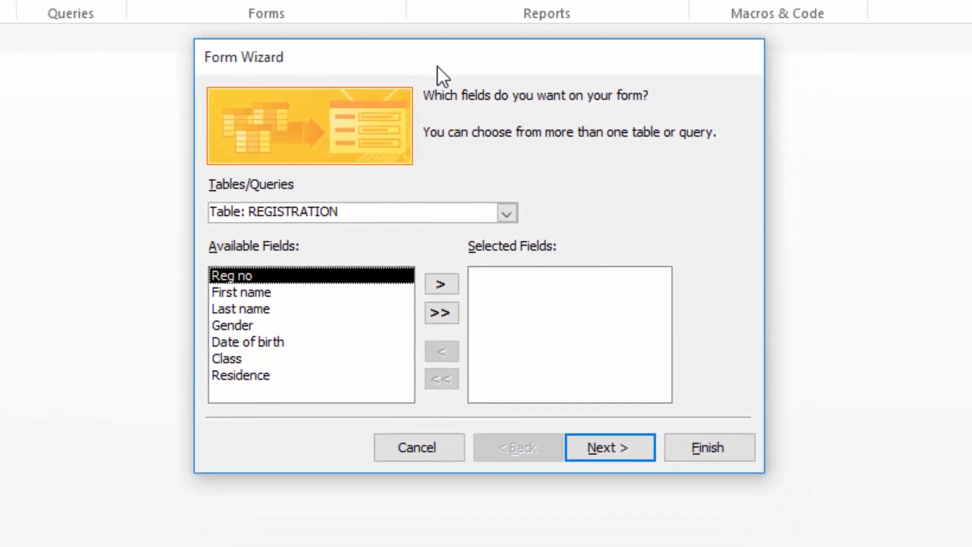
{"action": "left_click", "coordinate": [506, 214]}
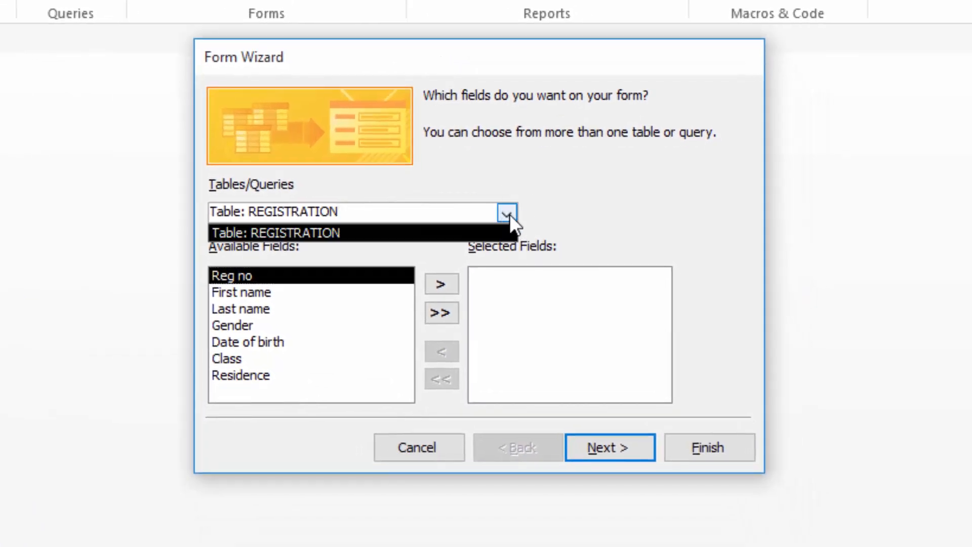
{"action": "left_click", "coordinate": [507, 213]}
{"action": "left_click", "coordinate": [505, 208]}
{"action": "left_click", "coordinate": [505, 207]}
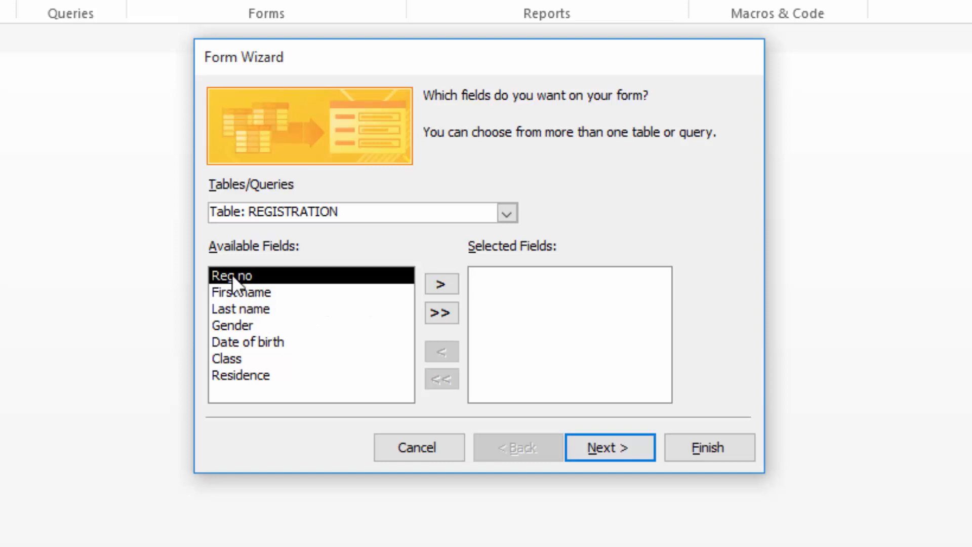
Step: Try adding and removing Reg no, Gender and Residence, then select all seven fields and continue
{"action": "left_click", "coordinate": [440, 314]}
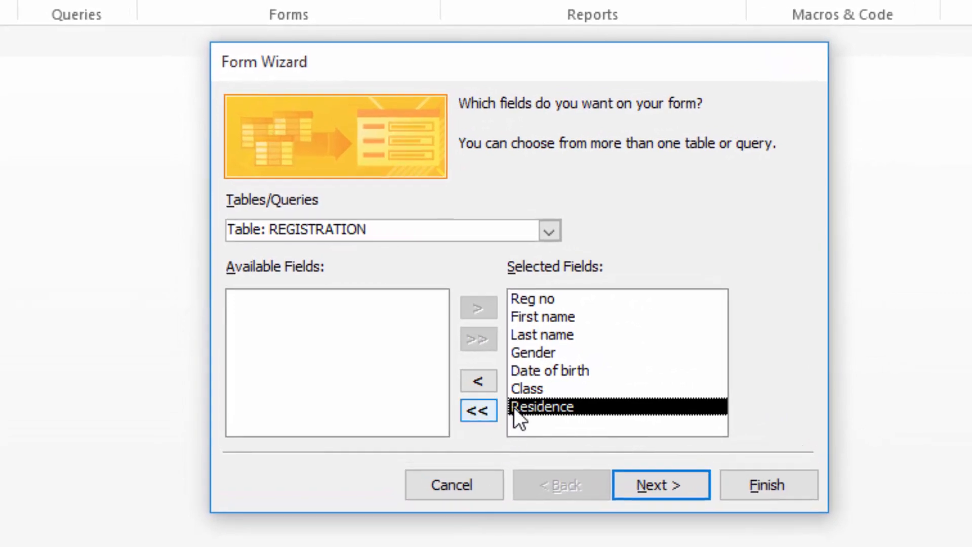
{"action": "left_click", "coordinate": [478, 411]}
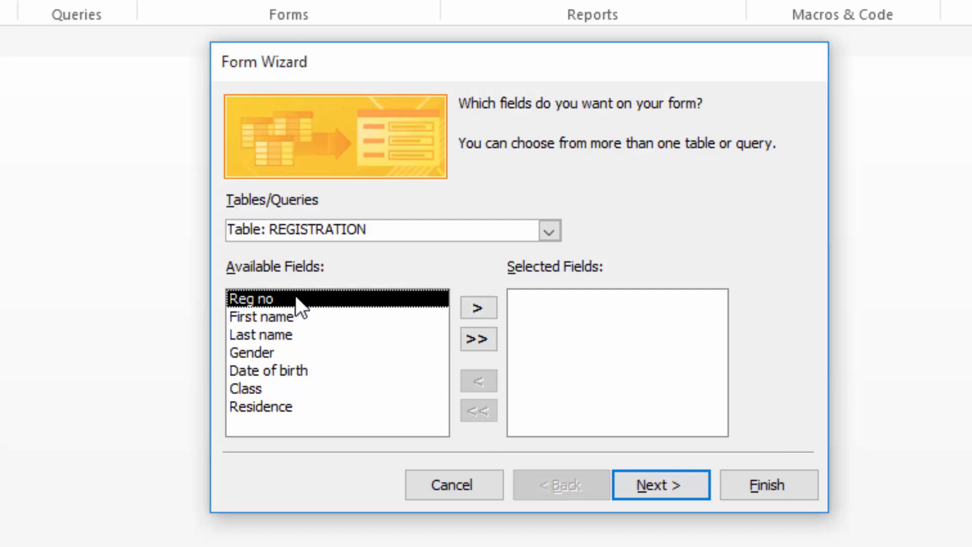
{"action": "left_click", "coordinate": [477, 308]}
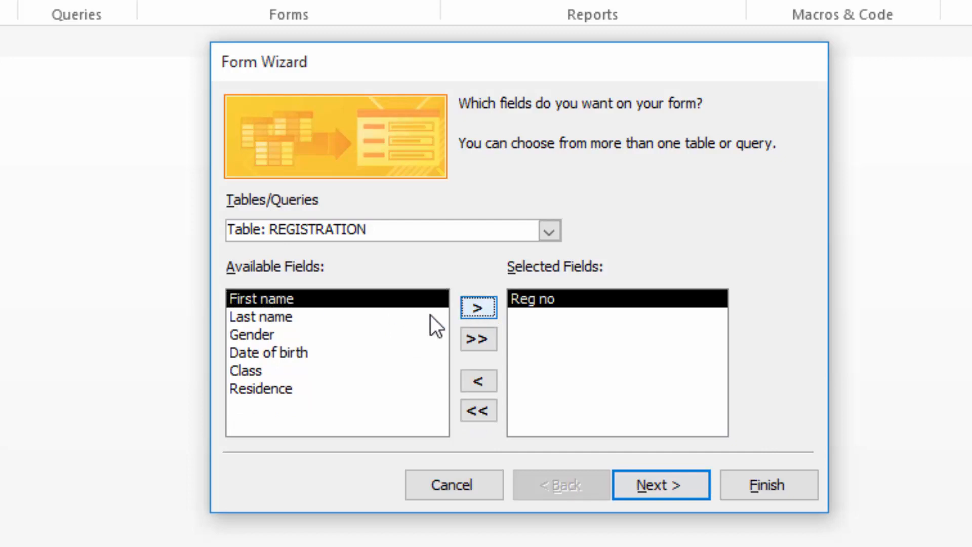
{"action": "left_click", "coordinate": [258, 334]}
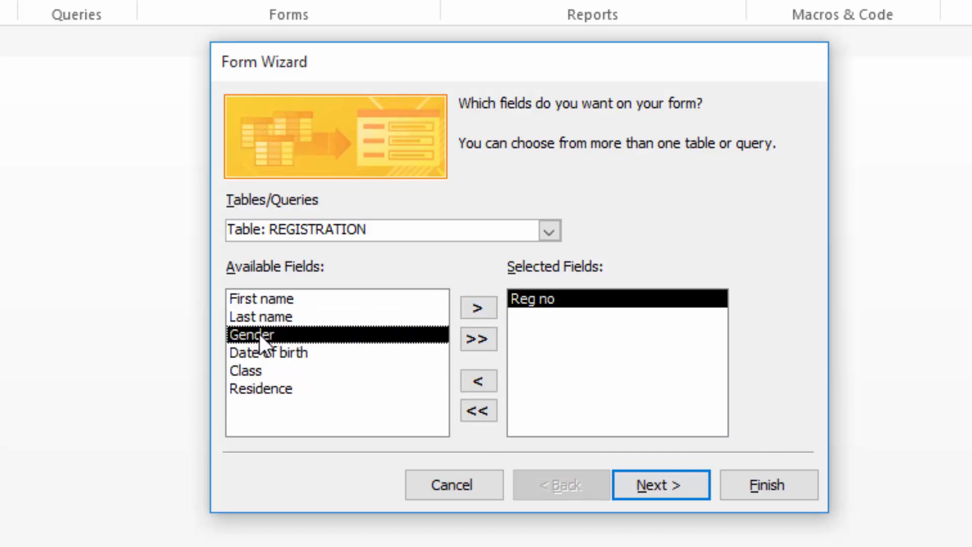
{"action": "left_click", "coordinate": [474, 307]}
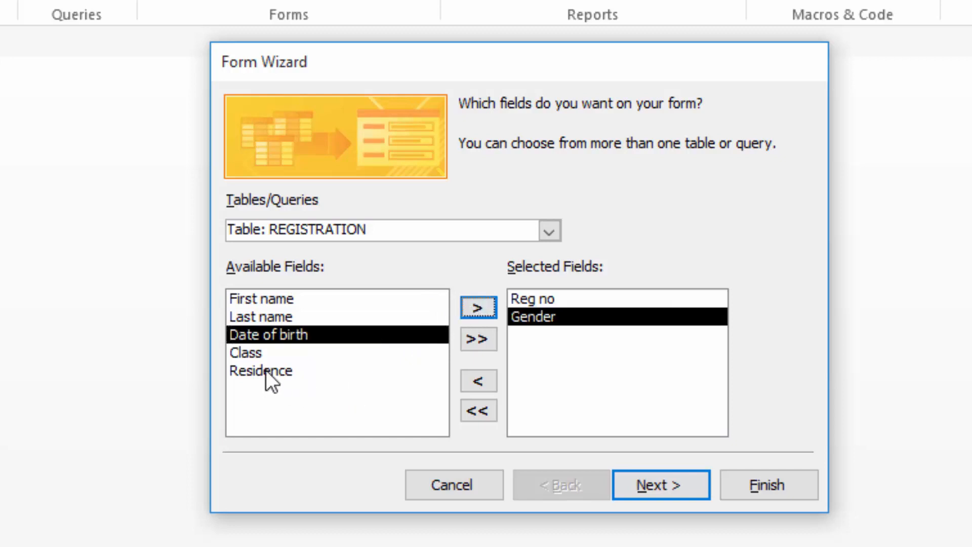
{"action": "left_click", "coordinate": [266, 372]}
{"action": "left_click", "coordinate": [477, 308]}
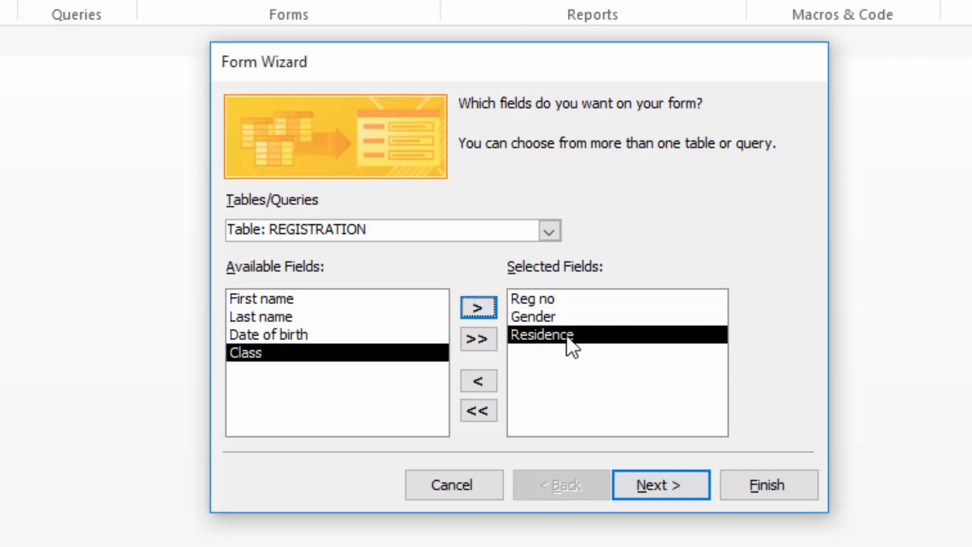
{"action": "left_click", "coordinate": [480, 410]}
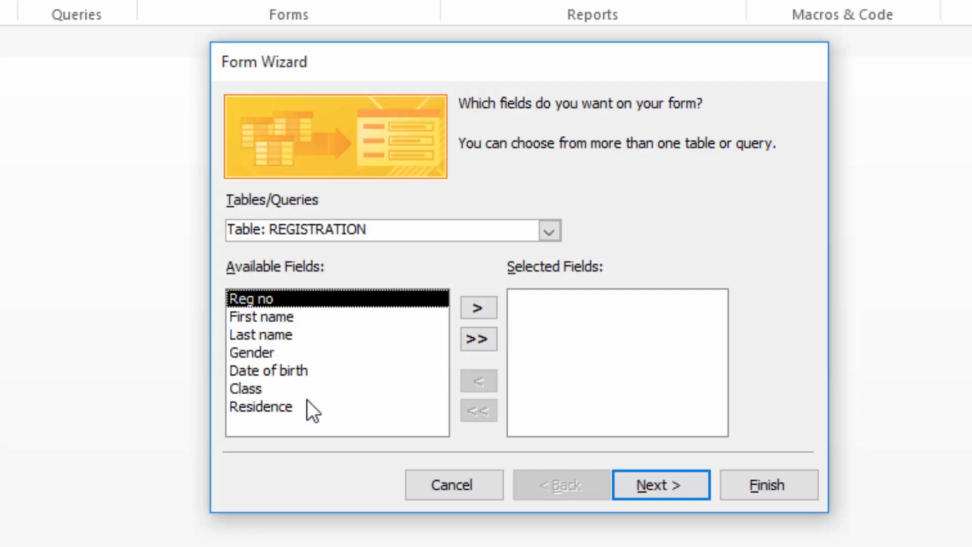
{"action": "left_click", "coordinate": [478, 338]}
{"action": "left_click", "coordinate": [657, 488]}
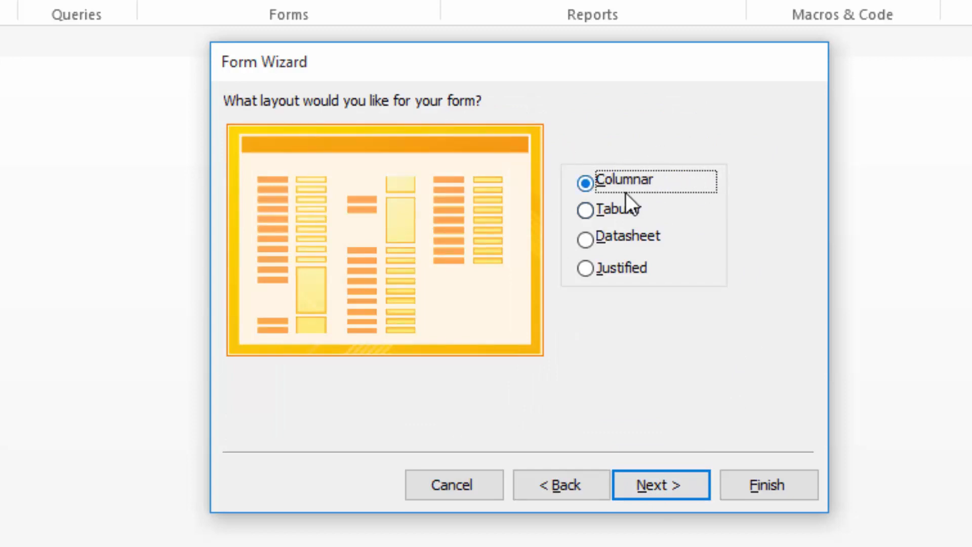
Step: Preview Tabular, Datasheet and Justified, pick Columnar, and finish with the title REGISTRATION
{"action": "left_click", "coordinate": [590, 213]}
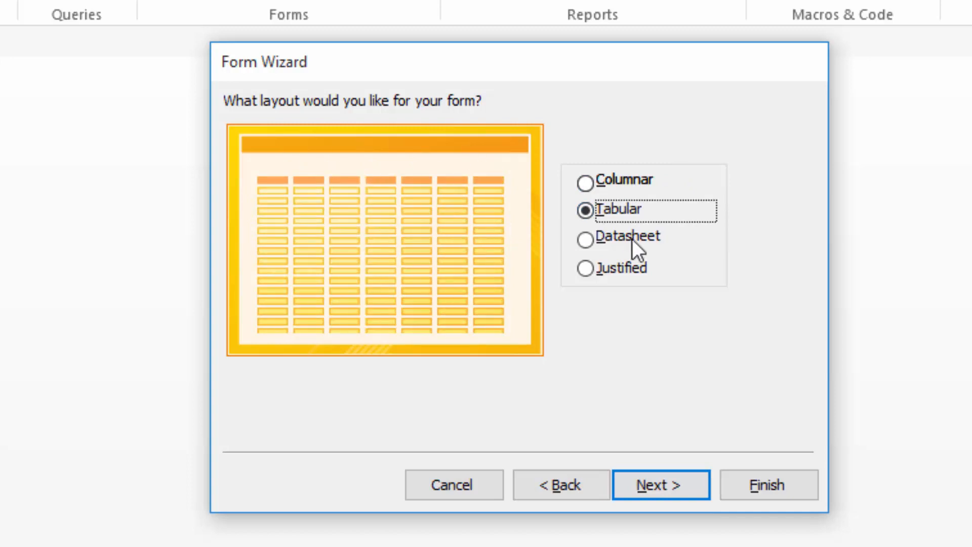
{"action": "left_click", "coordinate": [583, 239]}
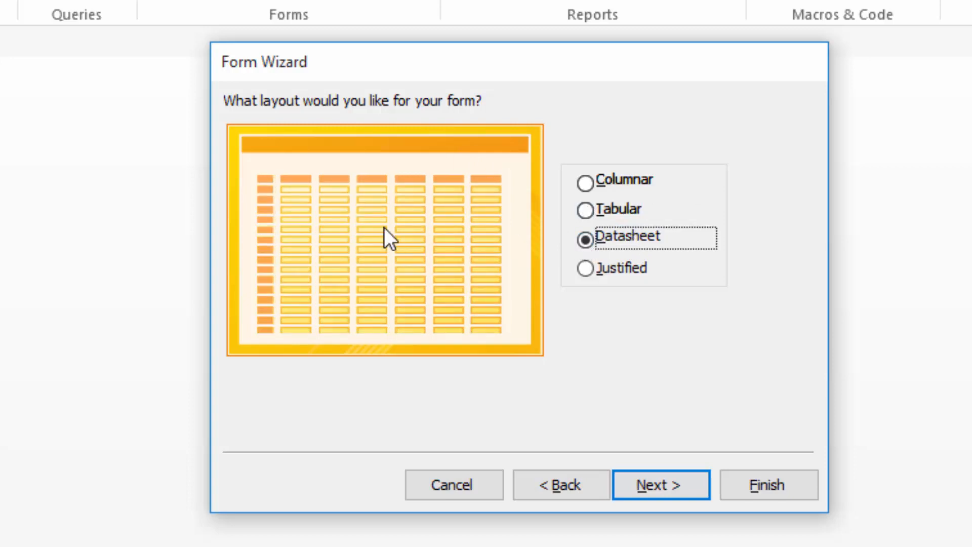
{"action": "left_click", "coordinate": [588, 271]}
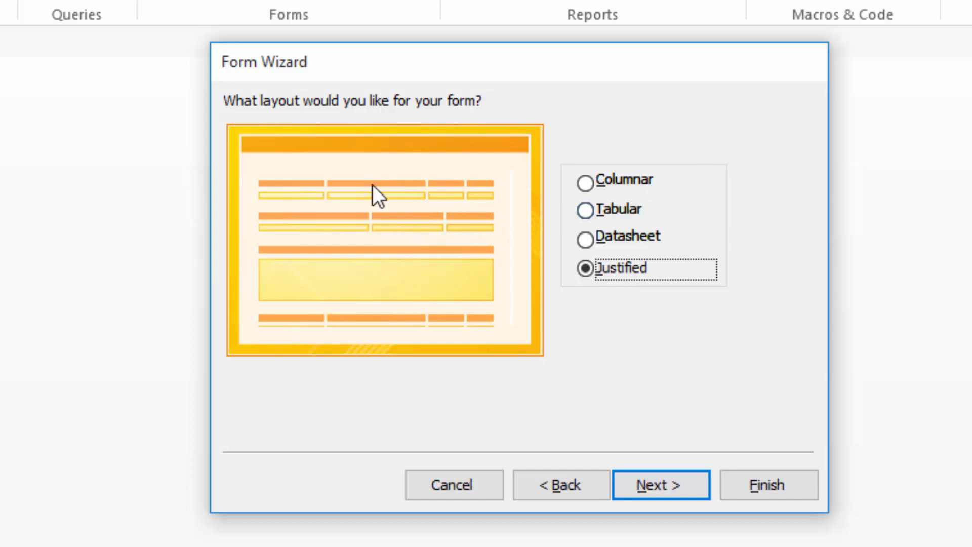
{"action": "left_click", "coordinate": [585, 182]}
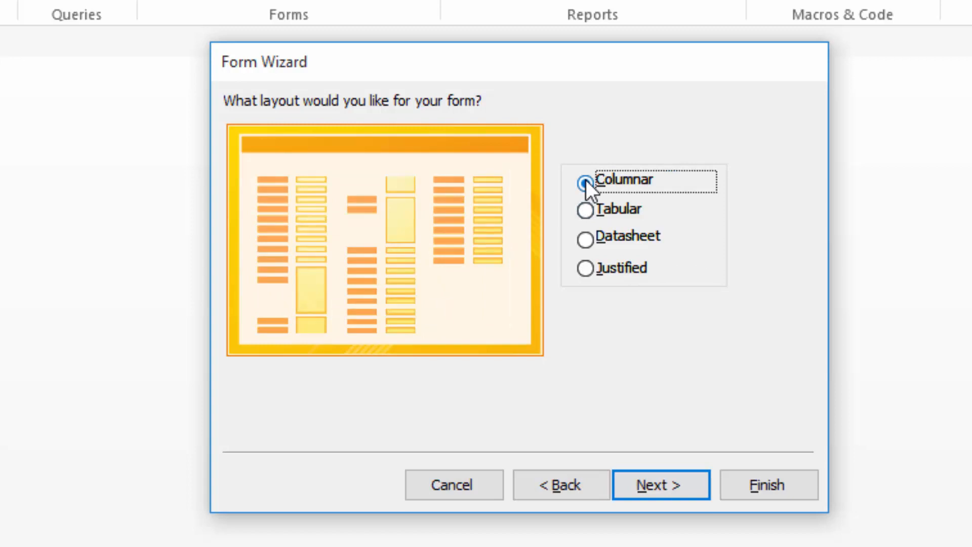
{"action": "left_click", "coordinate": [654, 484]}
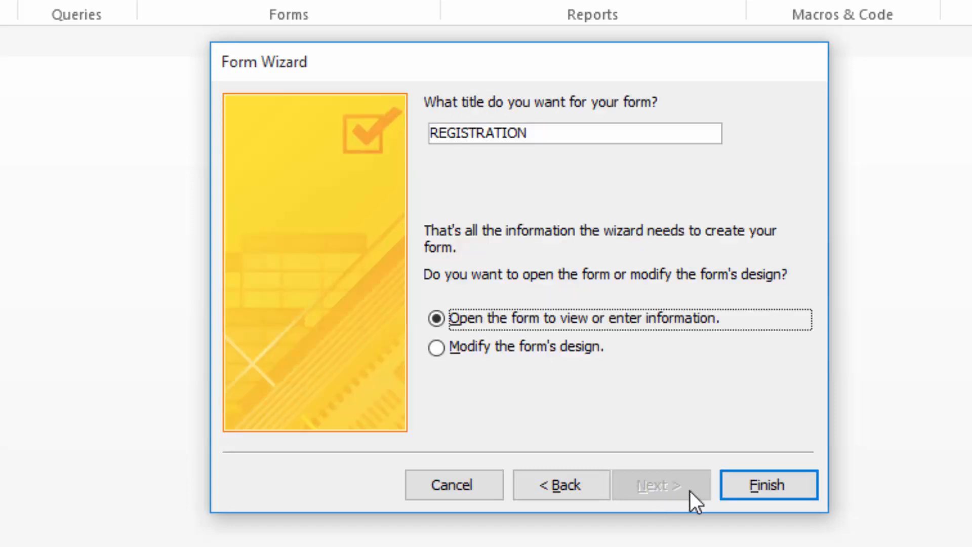
{"action": "left_click", "coordinate": [767, 483]}
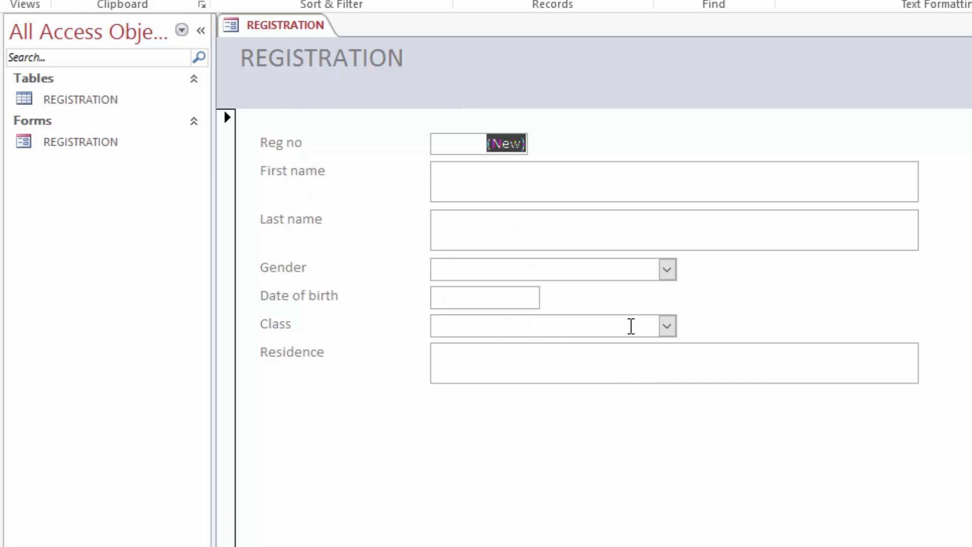
Step: Step through First name, Last name, Gender, Date of birth, Class and Residence on the new form
{"action": "left_click", "coordinate": [462, 176]}
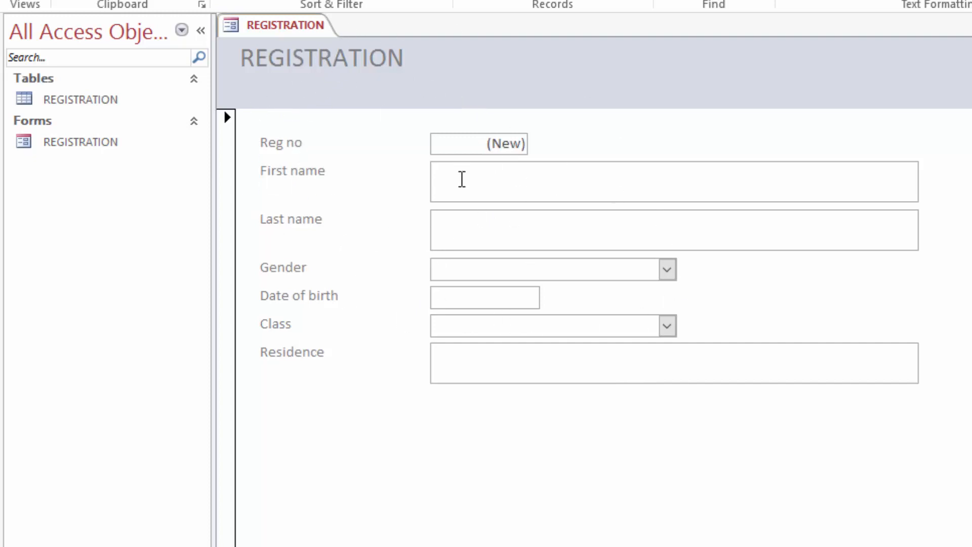
{"action": "left_click", "coordinate": [471, 228]}
{"action": "left_click", "coordinate": [486, 267]}
{"action": "left_click", "coordinate": [476, 297]}
{"action": "left_click", "coordinate": [479, 324]}
{"action": "left_click", "coordinate": [481, 354]}
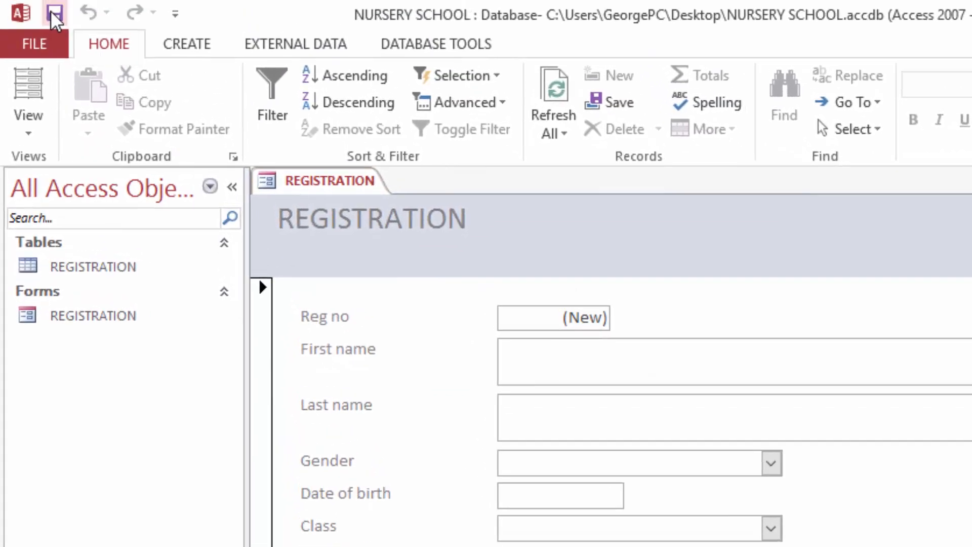
Step: In Current Database options, set the Display Form to REGISTRATION
{"action": "left_click", "coordinate": [26, 41]}
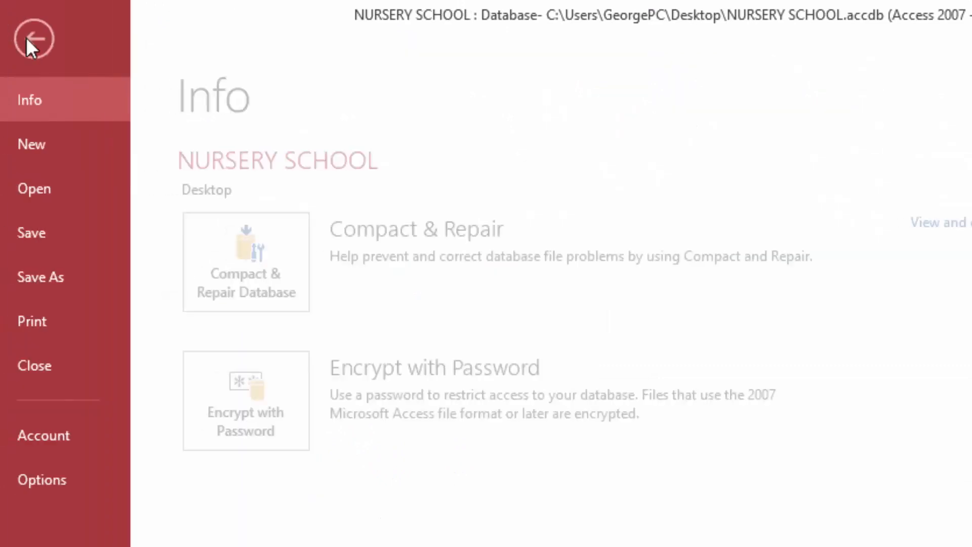
{"action": "left_click", "coordinate": [57, 478]}
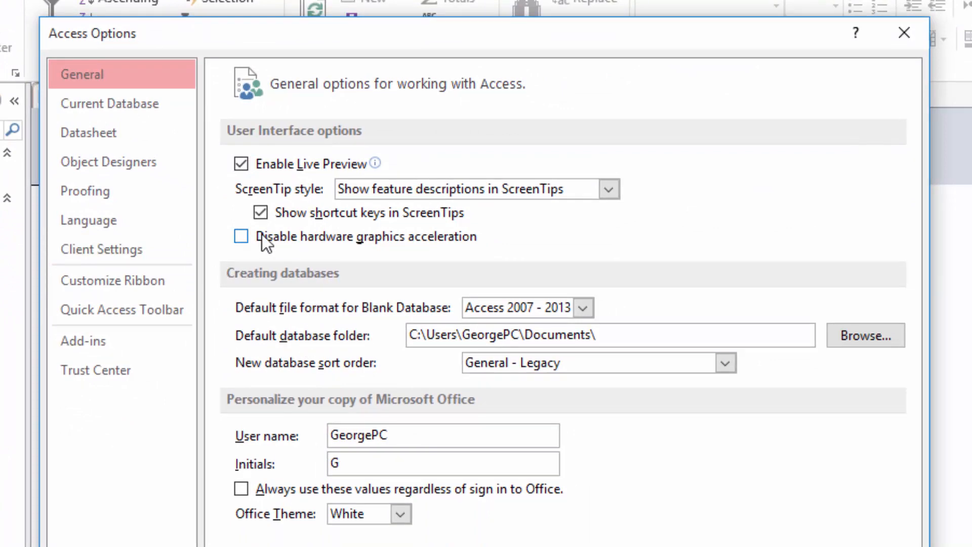
{"action": "left_click", "coordinate": [114, 104]}
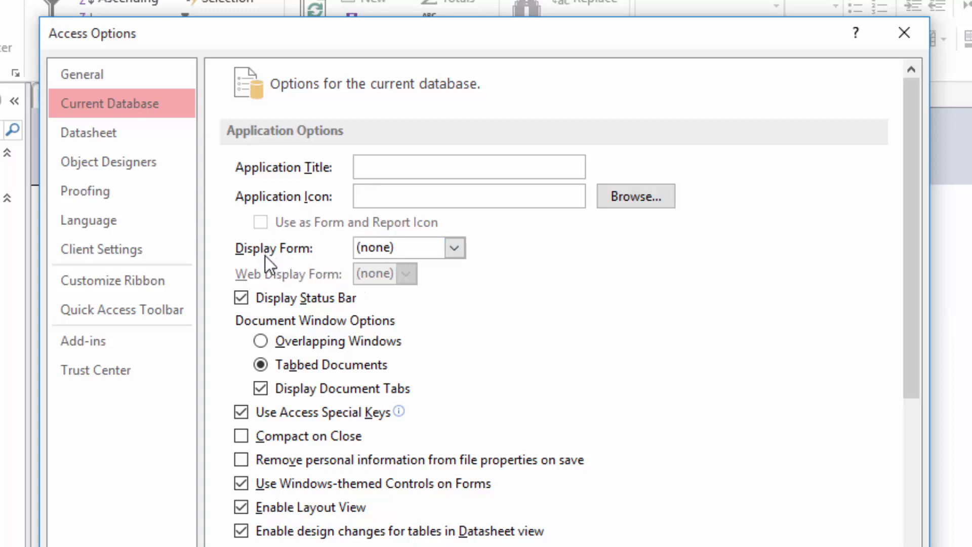
{"action": "left_click", "coordinate": [454, 247]}
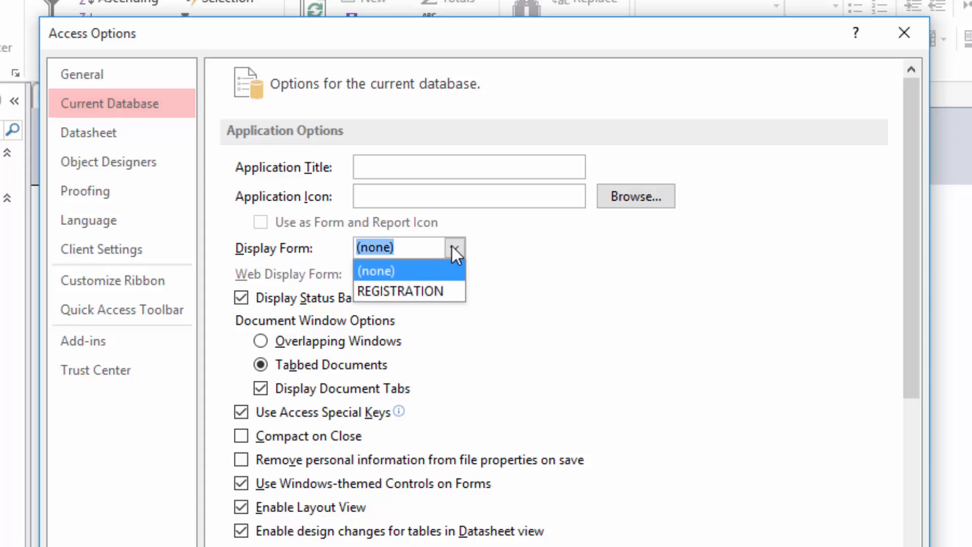
{"action": "left_click", "coordinate": [401, 293]}
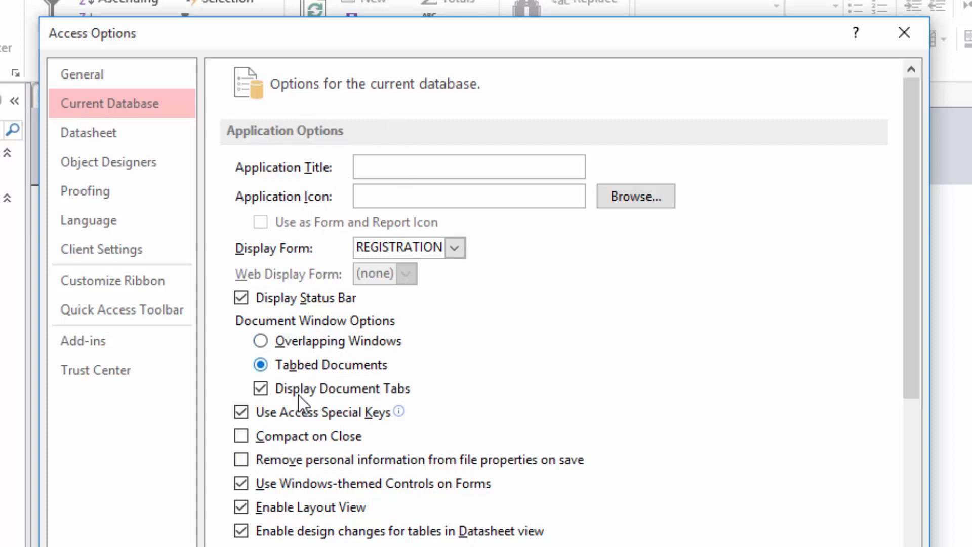
Step: Switch to Overlapping Windows, hide the navigation pane, and confirm the reopen notice
{"action": "left_click", "coordinate": [262, 341]}
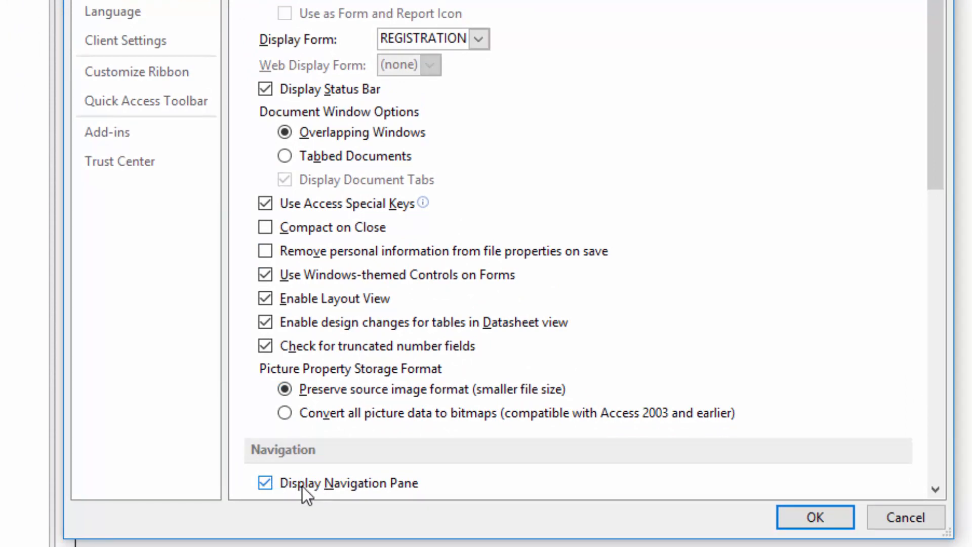
{"action": "left_click", "coordinate": [265, 482]}
{"action": "left_click", "coordinate": [802, 518]}
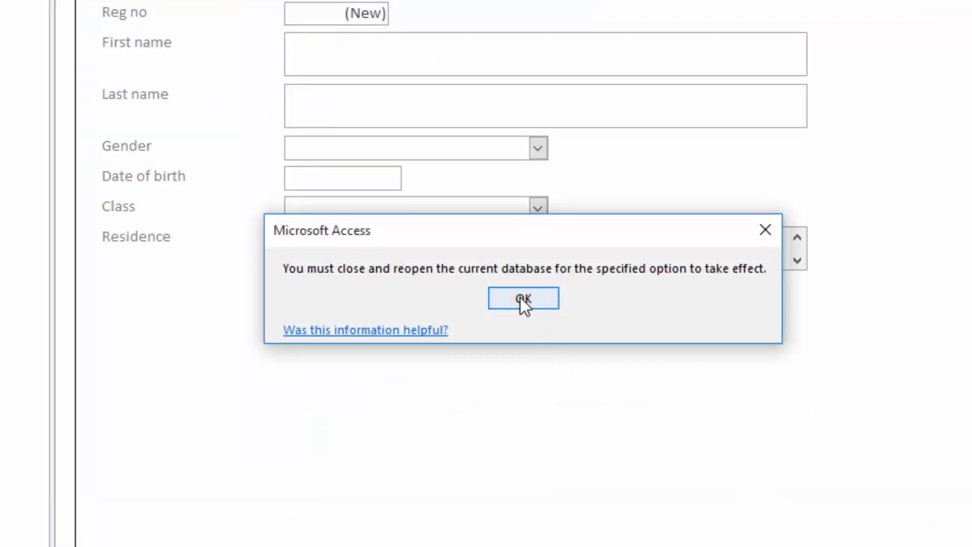
{"action": "left_click_drag", "start_coordinate": [525, 221], "coordinate": [503, 114]}
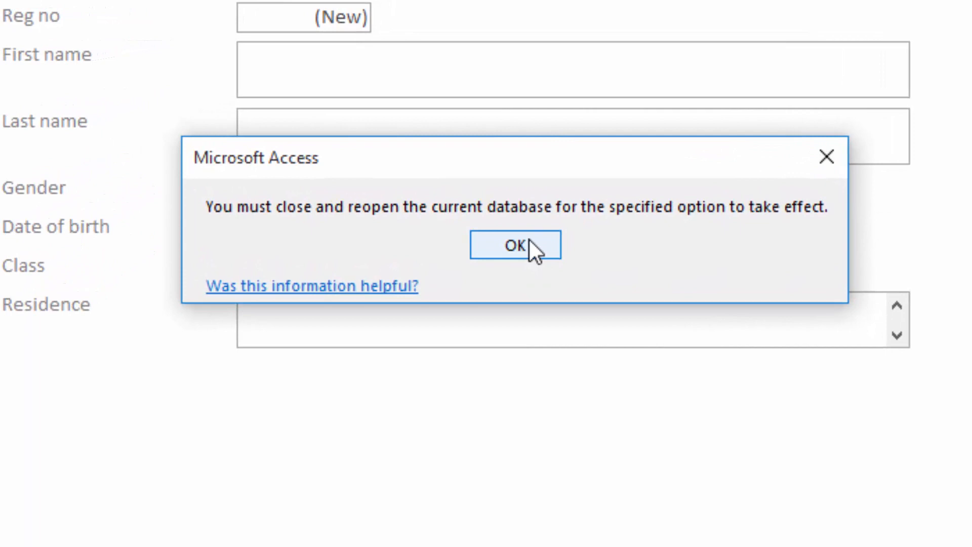
{"action": "left_click", "coordinate": [519, 239]}
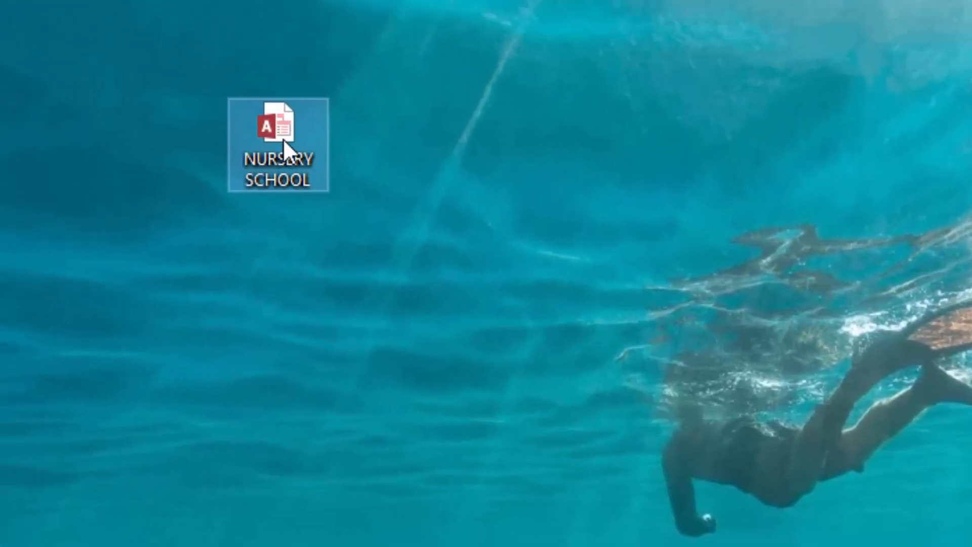
Step: Reopen NURSERY SCHOOL, enable content, and reposition and slightly enlarge the REGISTRATION form window
{"action": "double_click", "coordinate": [293, 174]}
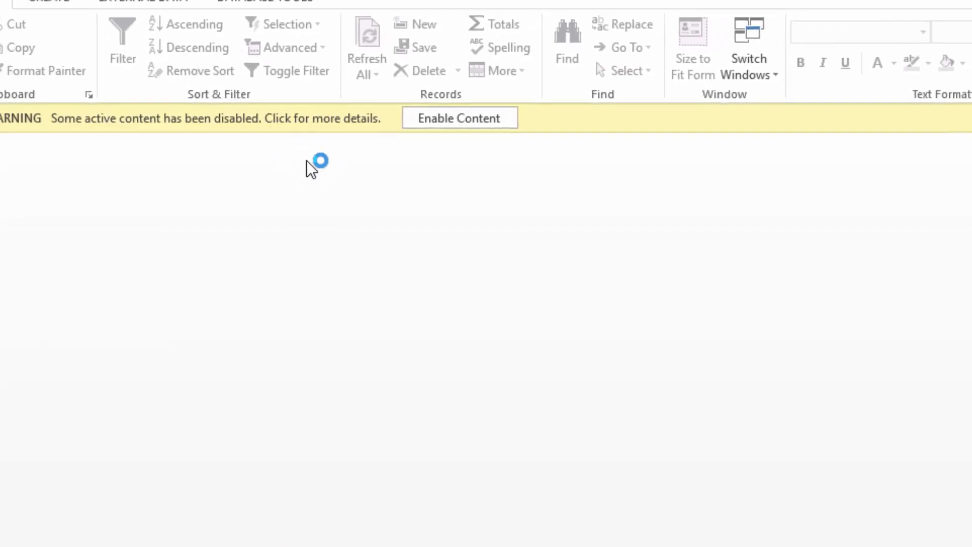
{"action": "left_click", "coordinate": [431, 121]}
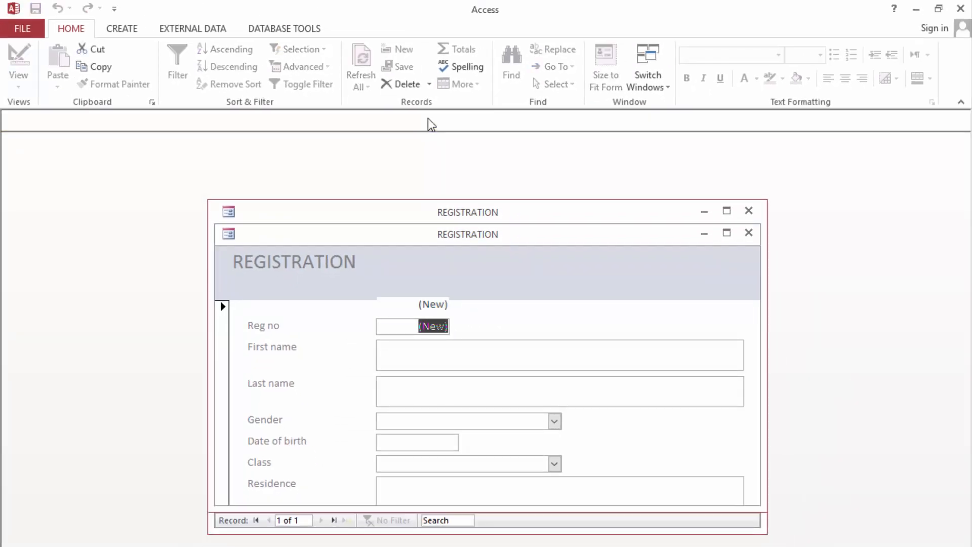
{"action": "left_click_drag", "start_coordinate": [447, 224], "coordinate": [420, 131]}
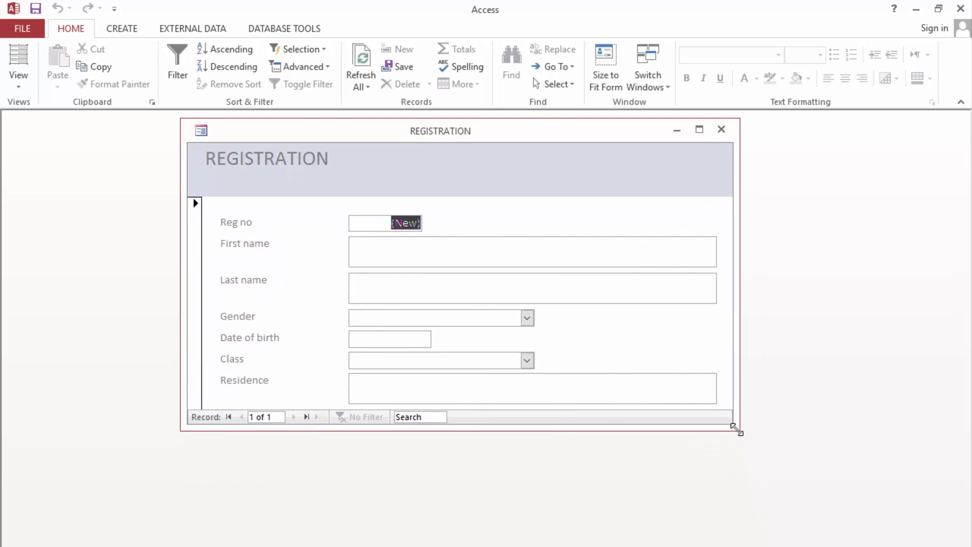
{"action": "left_click_drag", "start_coordinate": [739, 430], "coordinate": [746, 440]}
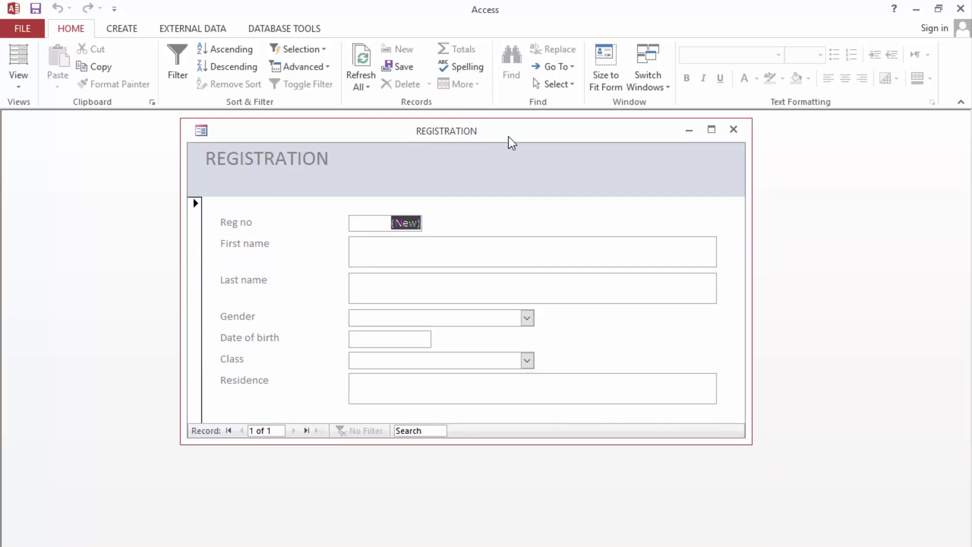
{"action": "mouse_move", "coordinate": [509, 133]}
{"action": "left_mouse_down"}
{"action": "mouse_move", "coordinate": [476, 164]}
{"action": "mouse_move", "coordinate": [494, 135]}
{"action": "left_mouse_up"}
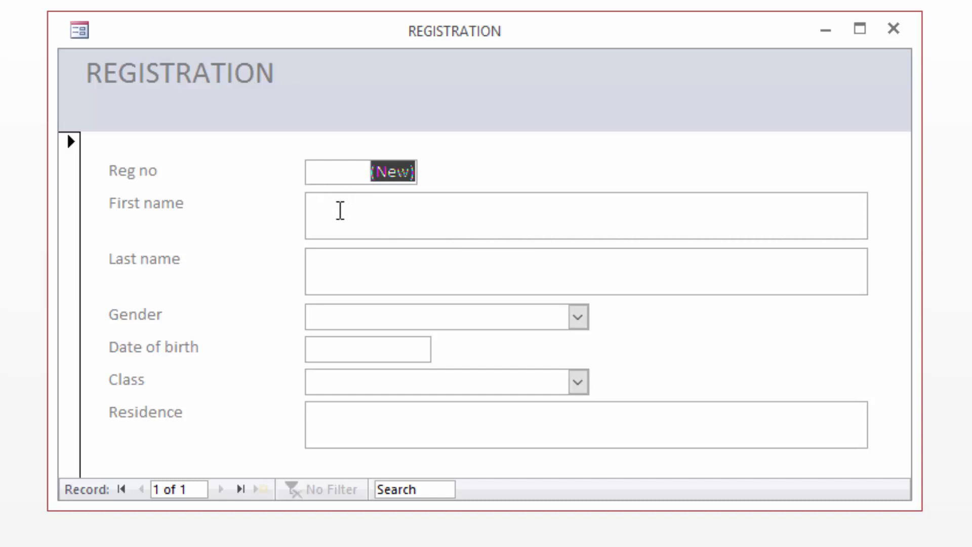
Step: Enter the first student's first and last name and set gender to Male
{"action": "left_click", "coordinate": [336, 211]}
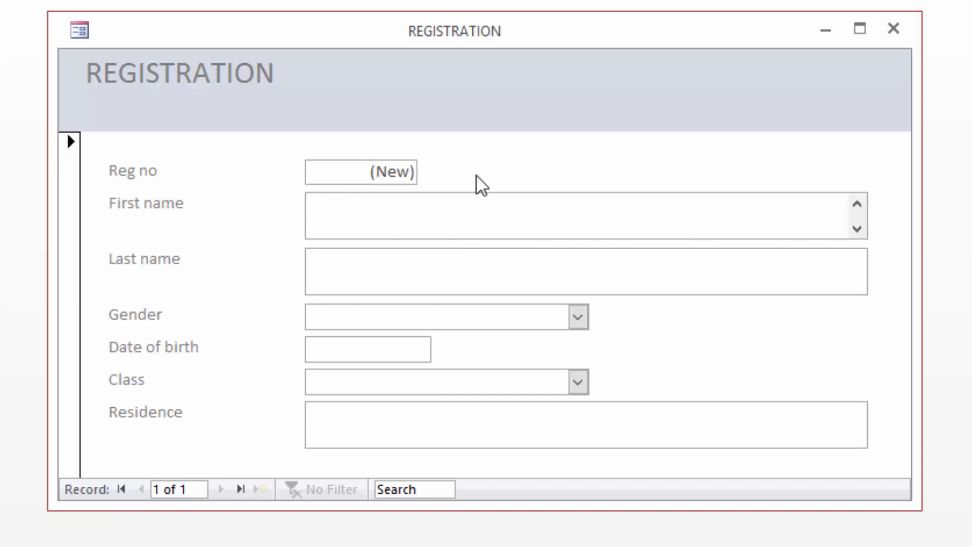
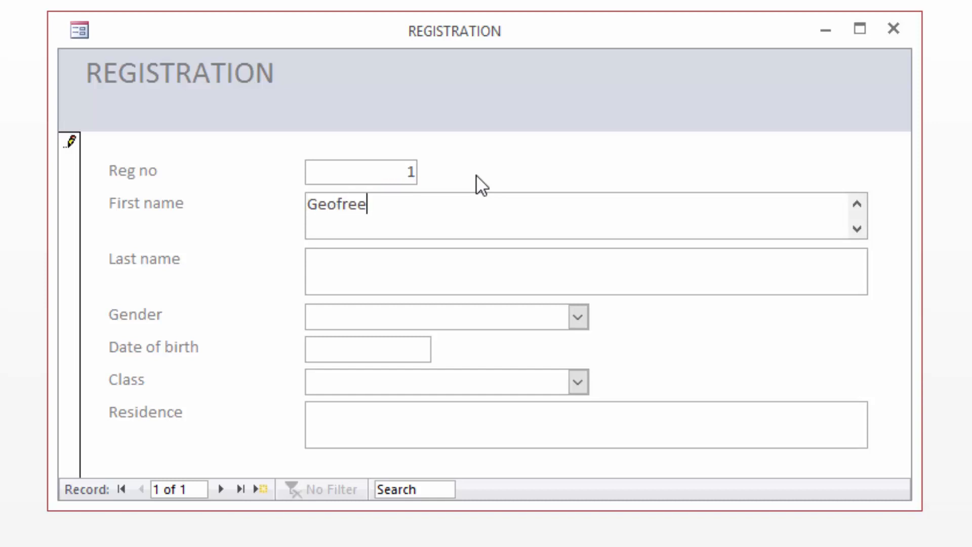
{"action": "left_click", "coordinate": [340, 272]}
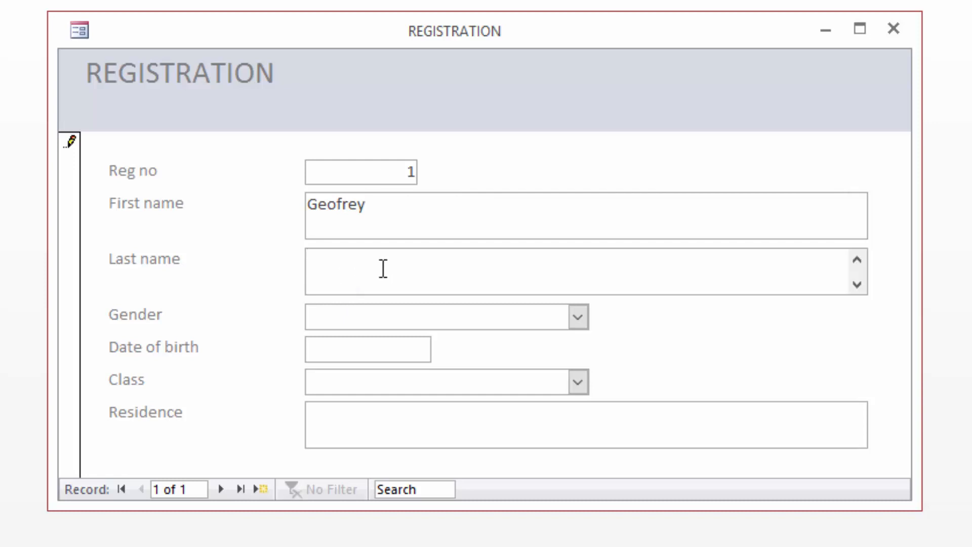
{"action": "left_click", "coordinate": [578, 317]}
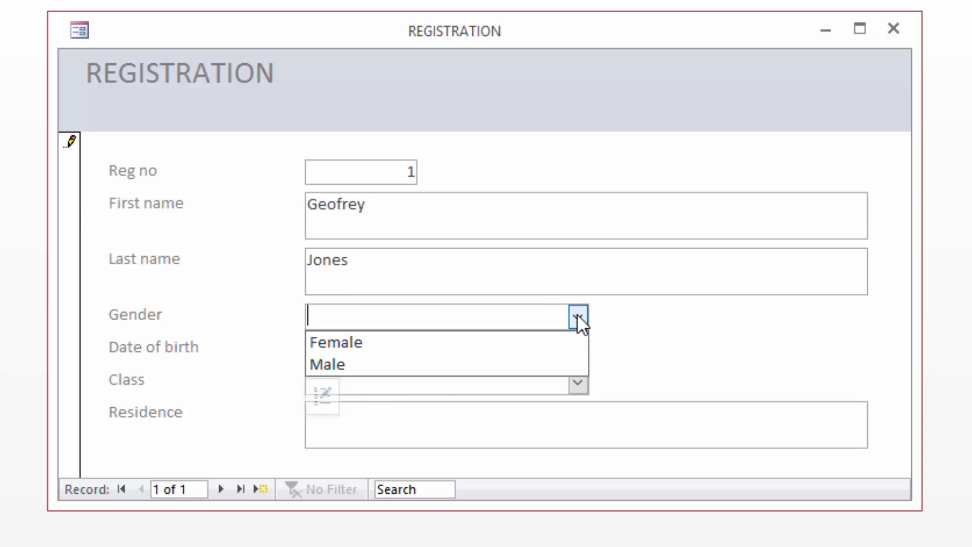
{"action": "left_click", "coordinate": [343, 359]}
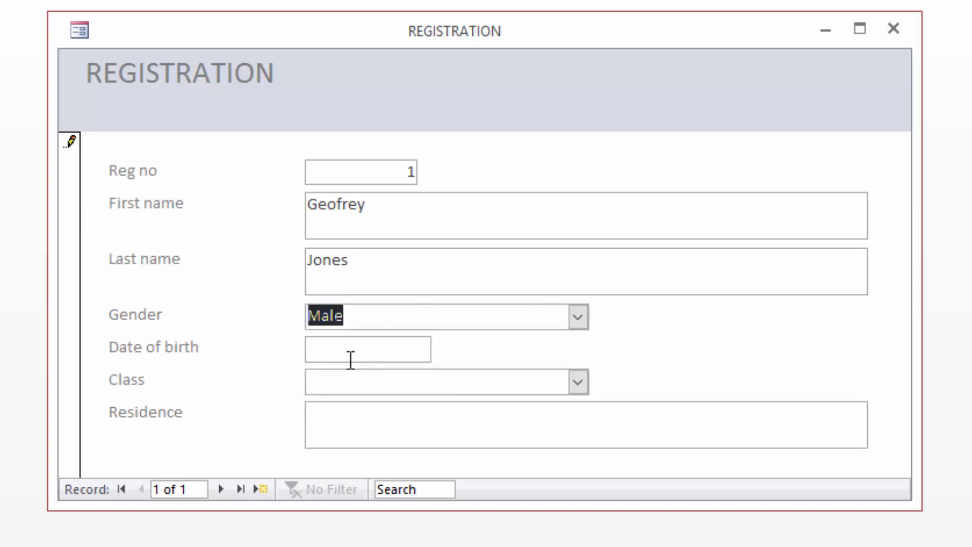
Step: Set birth date 01-Jun-17 and class KG 1, fill in the residence, and move to record 2
{"action": "left_click", "coordinate": [389, 350]}
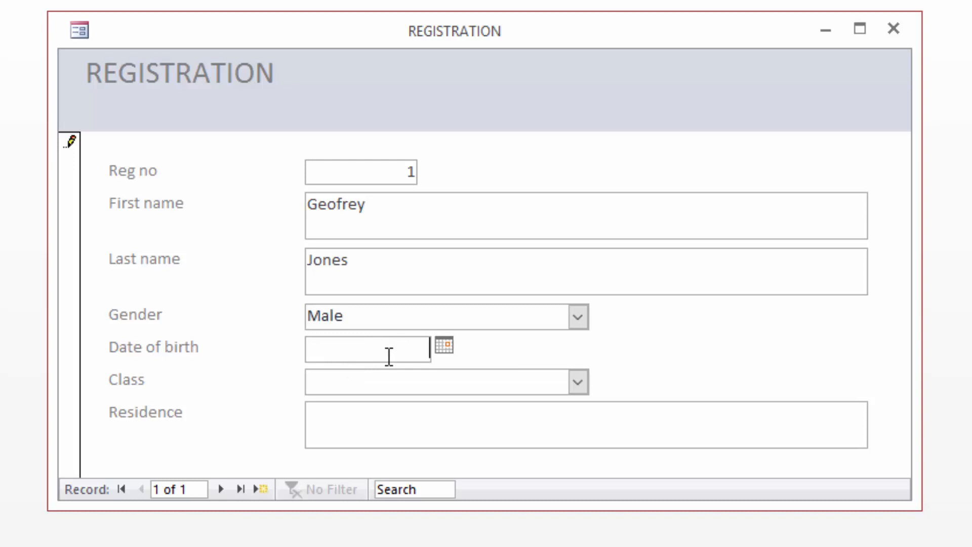
{"action": "left_click", "coordinate": [445, 345]}
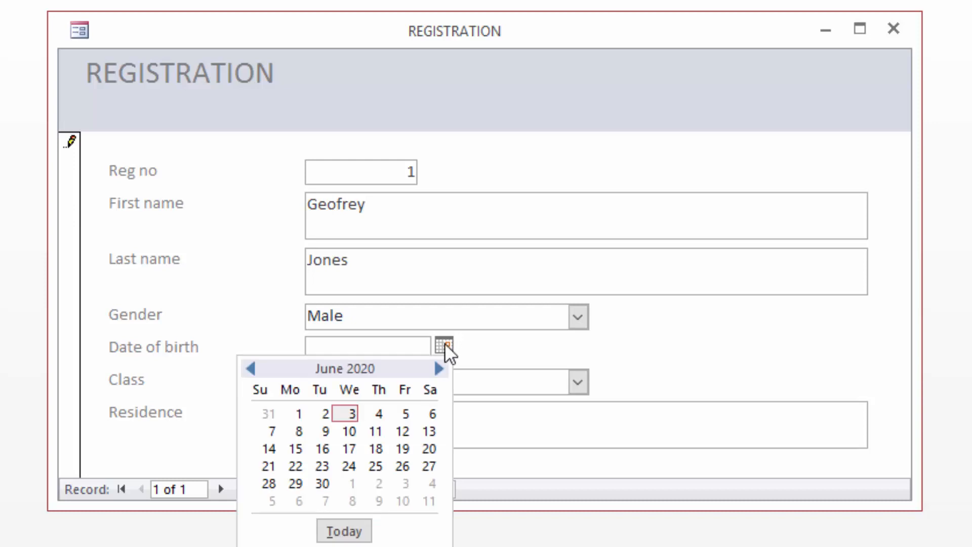
{"action": "left_click", "coordinate": [299, 414]}
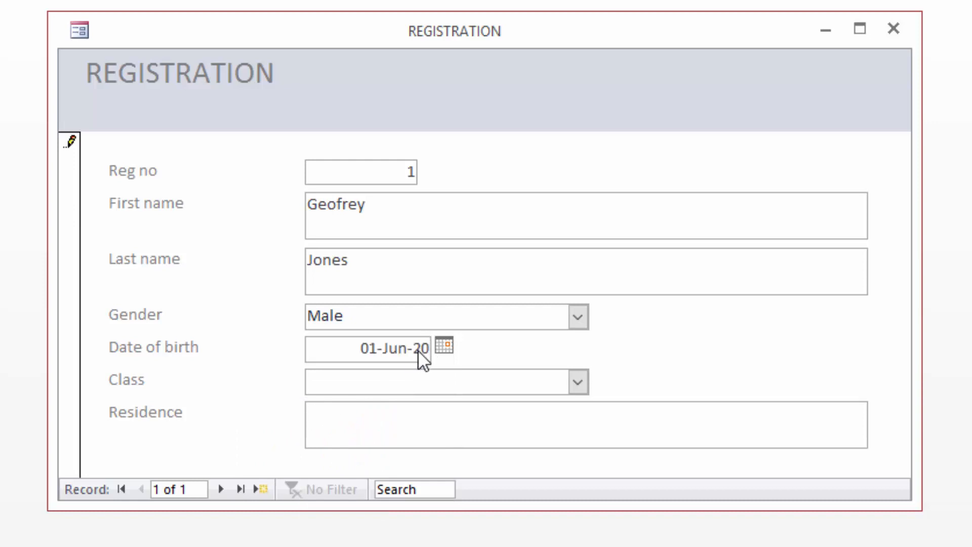
{"action": "left_click_drag", "start_coordinate": [413, 348], "coordinate": [438, 345]}
{"action": "type", "text": "17"}
{"action": "left_click", "coordinate": [400, 382]}
{"action": "left_click", "coordinate": [578, 381]}
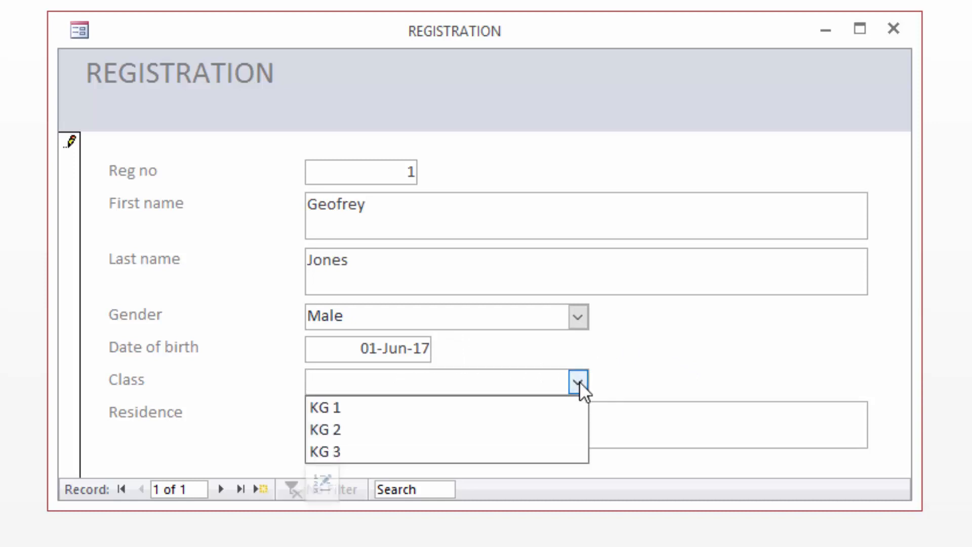
{"action": "left_click", "coordinate": [363, 409]}
{"action": "left_click", "coordinate": [342, 418]}
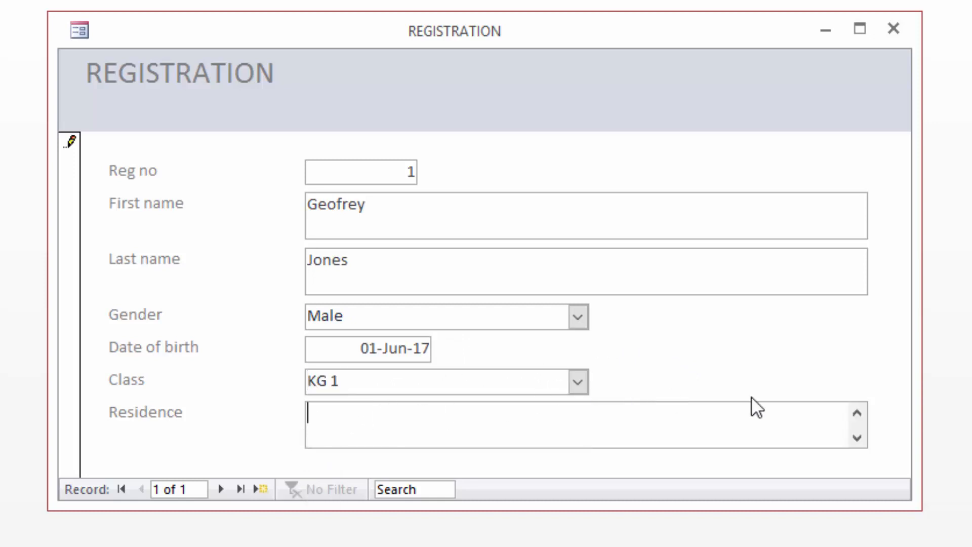
{"action": "type", "text": "Karen"}
{"action": "left_click", "coordinate": [218, 488]}
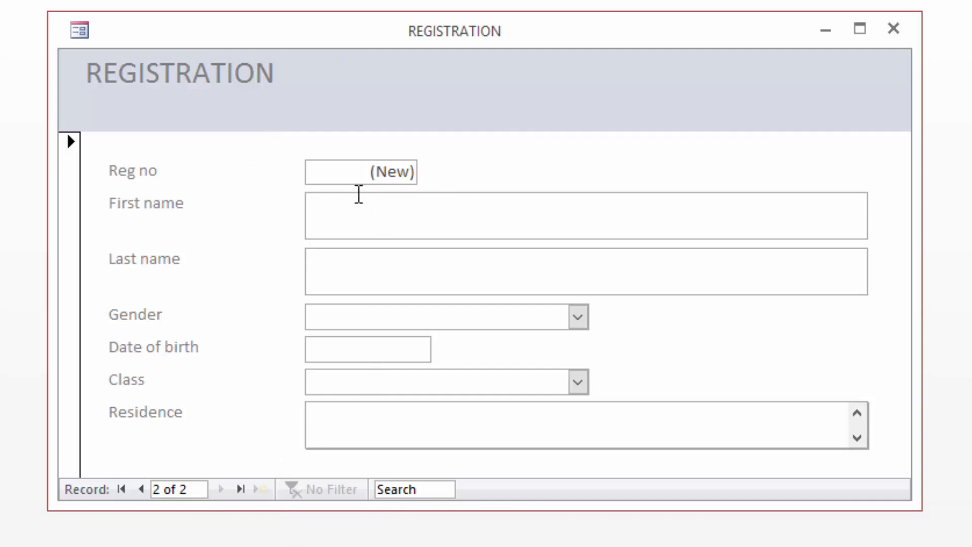
Step: Enter the second student's first and last name and set gender to Female
{"action": "left_click", "coordinate": [343, 212]}
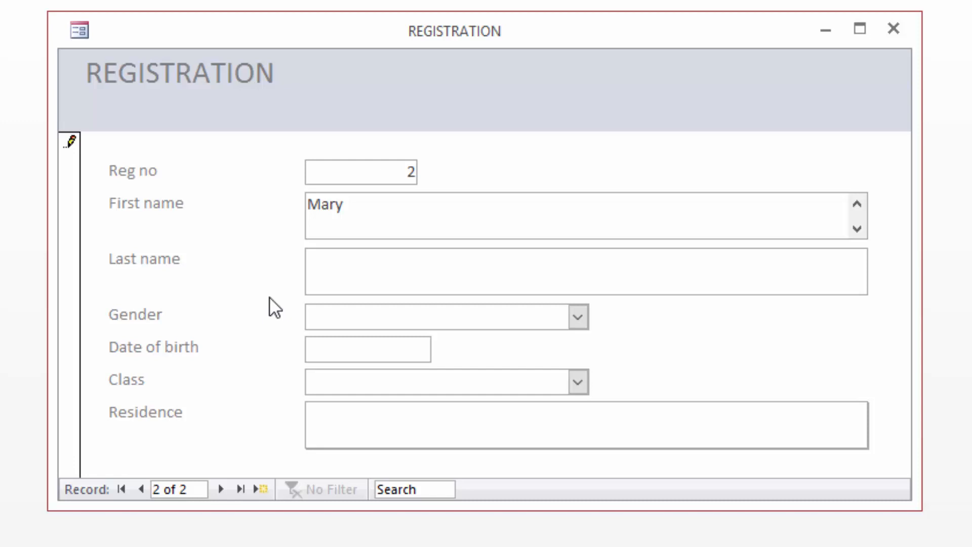
{"action": "left_click", "coordinate": [320, 275]}
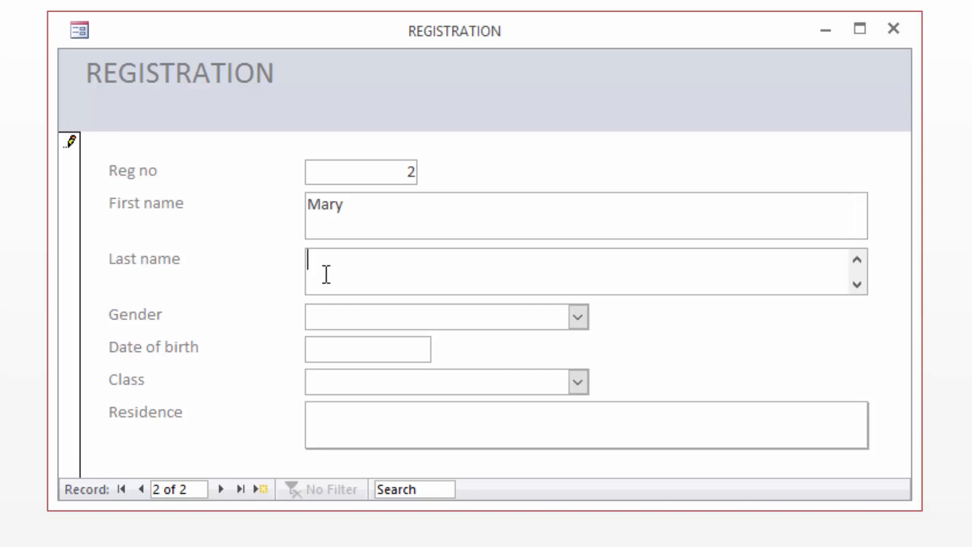
{"action": "left_click", "coordinate": [577, 317]}
{"action": "left_click", "coordinate": [408, 337]}
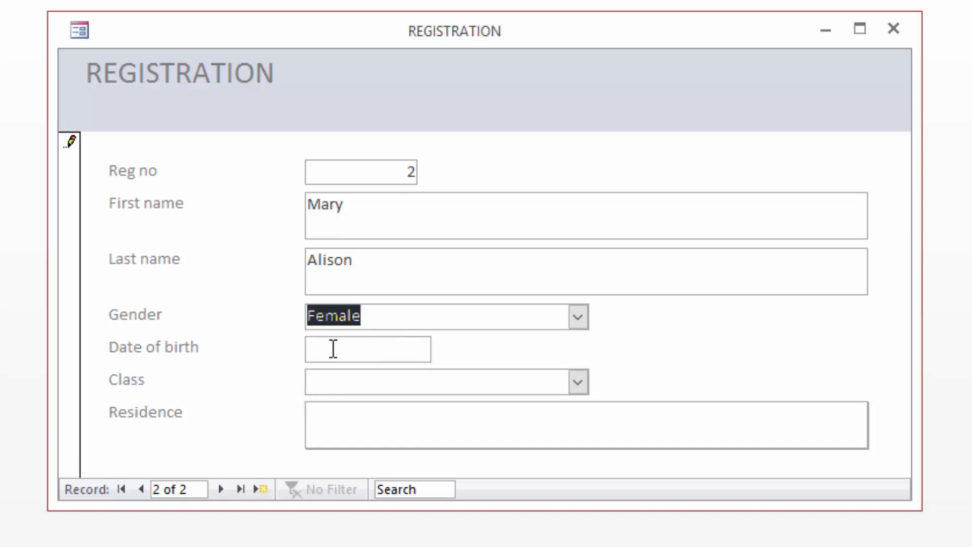
Step: Set birth date 06-Apr-17 and class KG 1, fill in the residence, and move to record 3
{"action": "left_click", "coordinate": [400, 348]}
{"action": "left_click", "coordinate": [444, 345]}
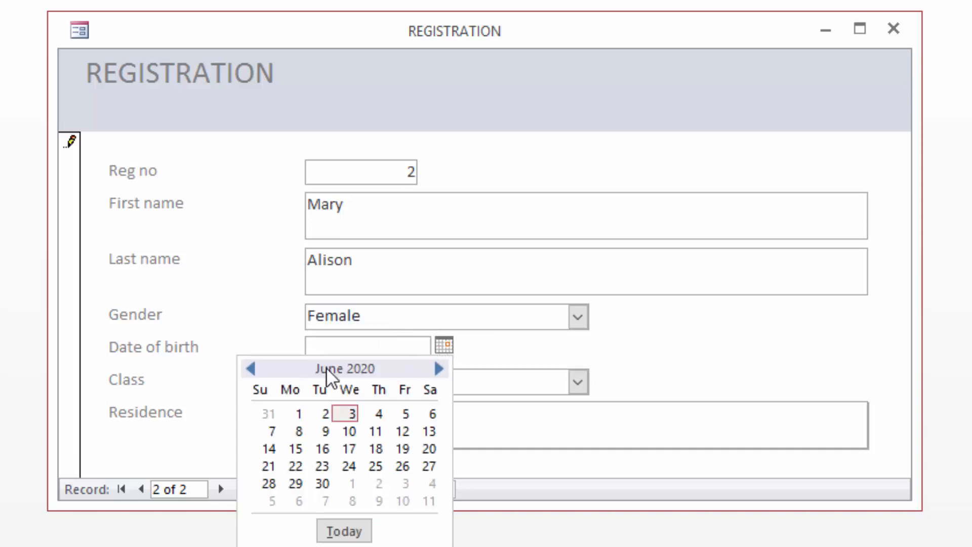
{"action": "left_click", "coordinate": [253, 368]}
{"action": "left_click", "coordinate": [255, 368]}
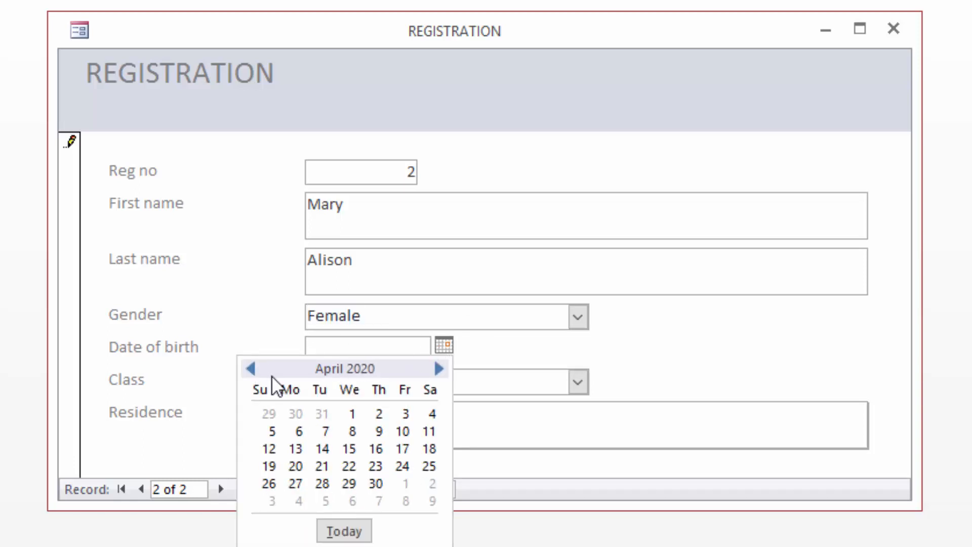
{"action": "left_click", "coordinate": [298, 431]}
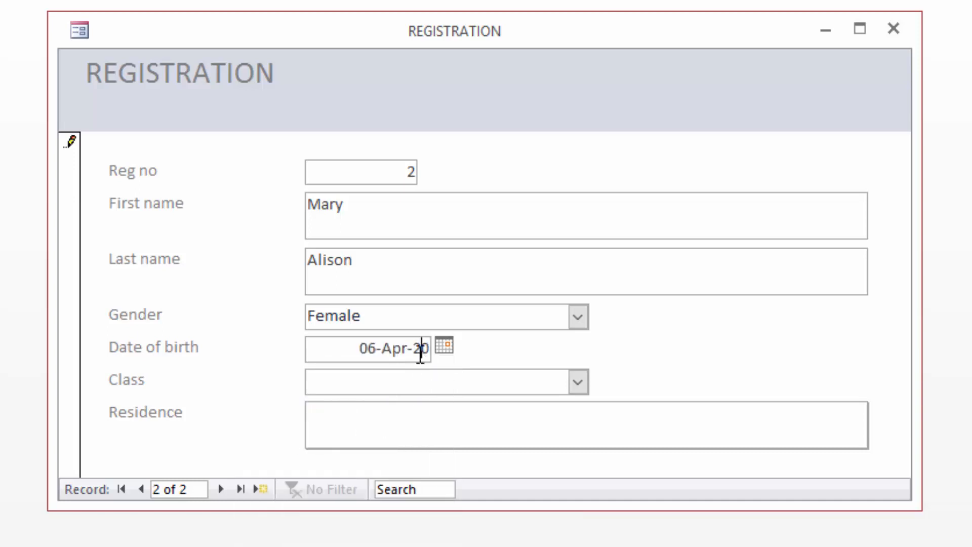
{"action": "left_click_drag", "start_coordinate": [415, 349], "coordinate": [434, 350]}
{"action": "key", "text": "Delete"}
{"action": "key", "text": "Delete"}
{"action": "type", "text": "17"}
{"action": "left_click", "coordinate": [579, 384]}
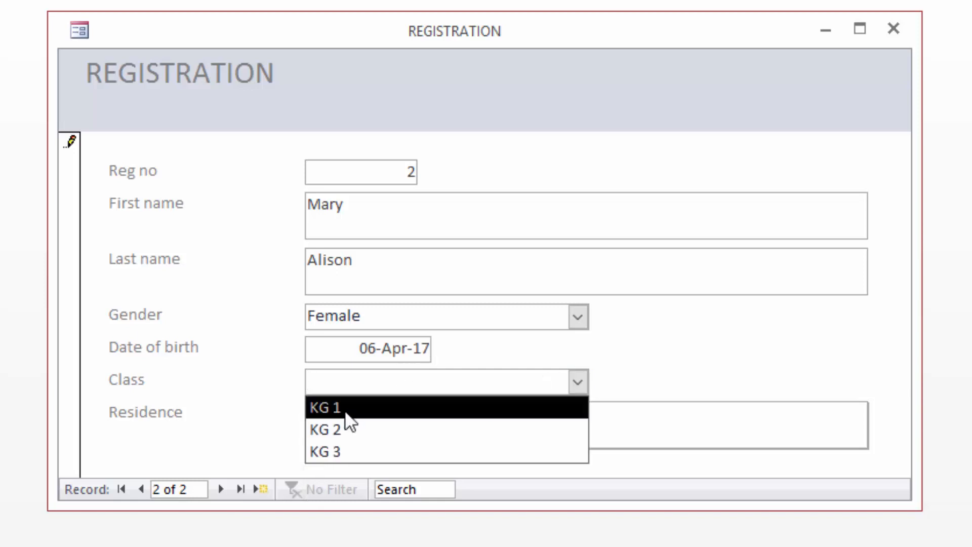
{"action": "left_click", "coordinate": [346, 413]}
{"action": "left_click", "coordinate": [350, 421]}
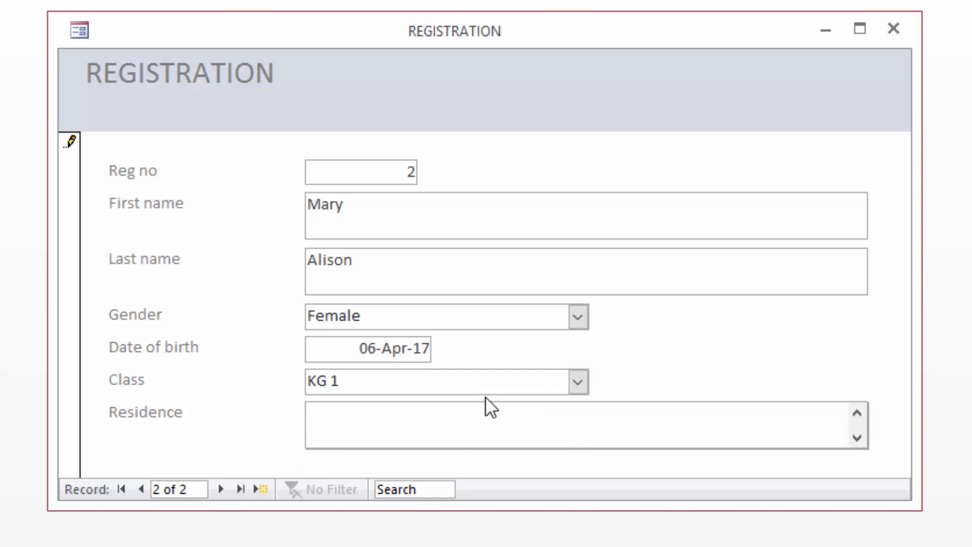
{"action": "type", "text": "Lavington"}
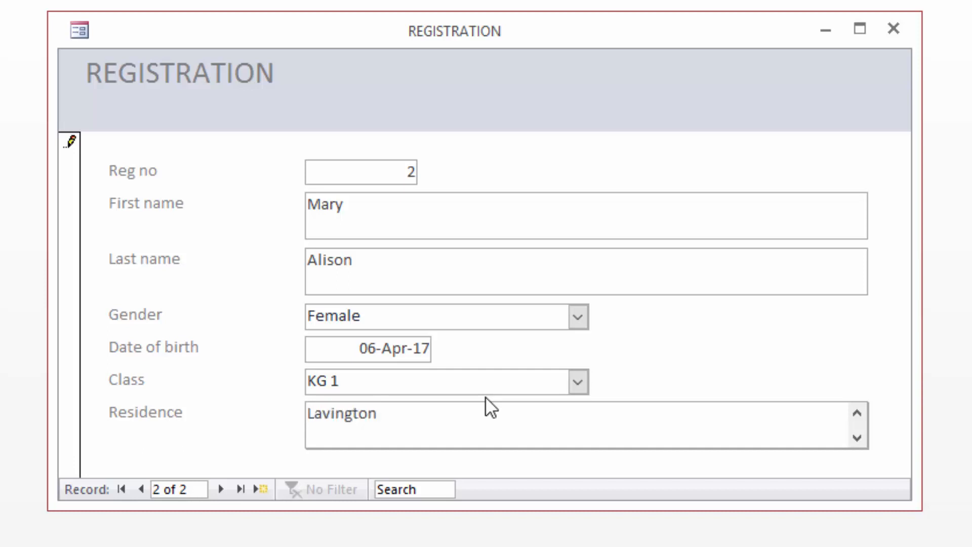
{"action": "left_click", "coordinate": [219, 487]}
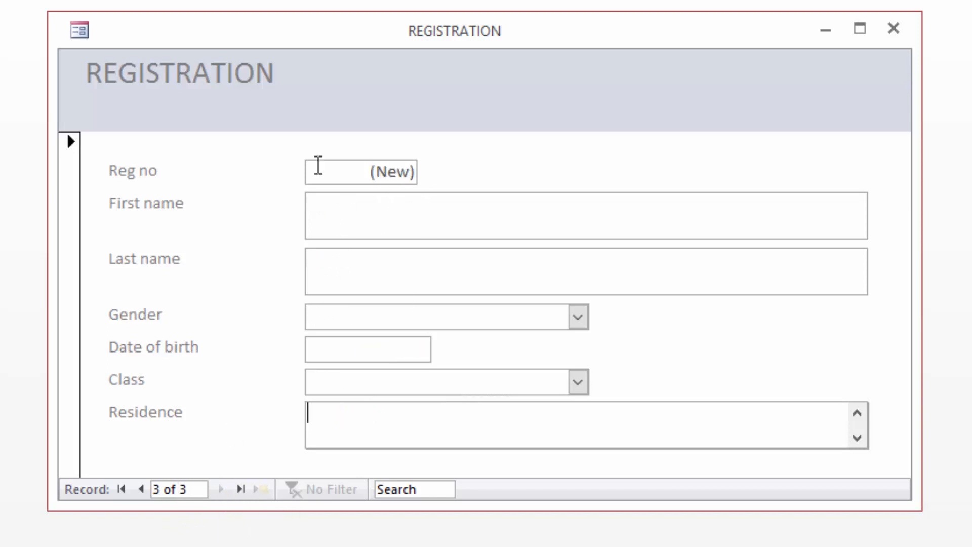
Step: Enter the third student's first and last name and set gender to Male
{"action": "left_click", "coordinate": [330, 212]}
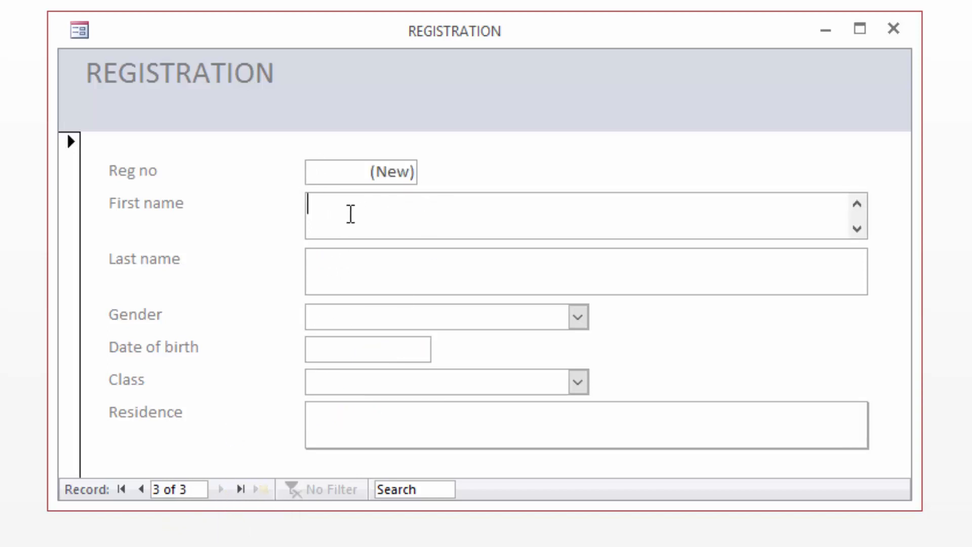
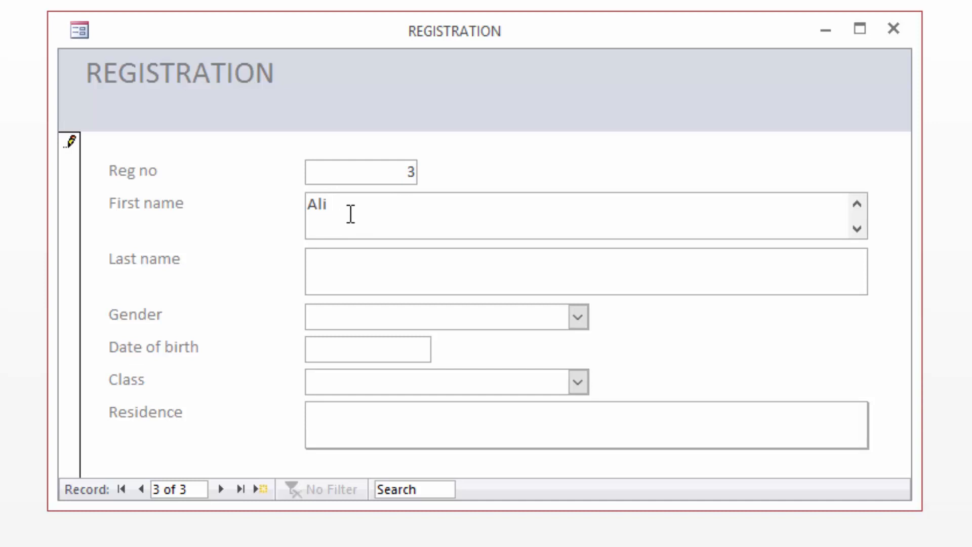
{"action": "left_click", "coordinate": [330, 268]}
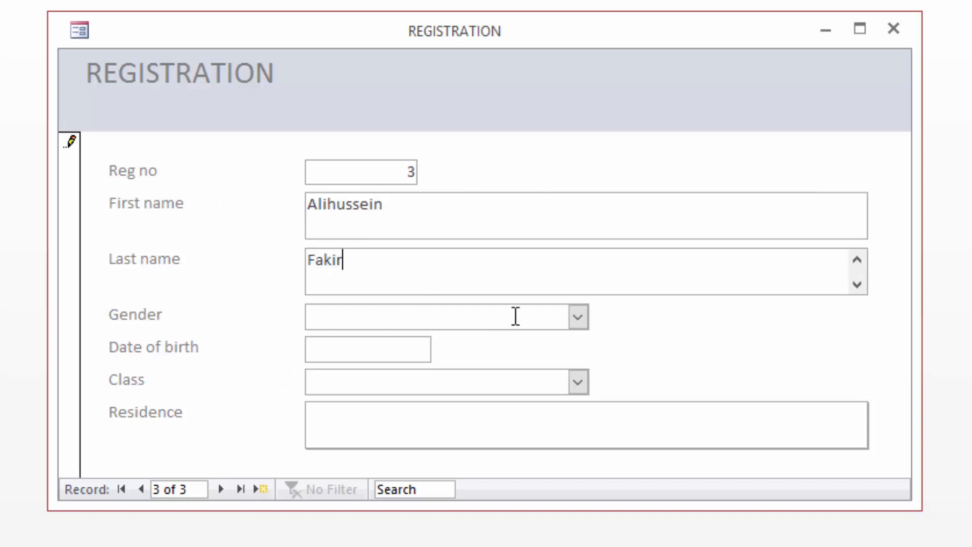
{"action": "left_click", "coordinate": [577, 318]}
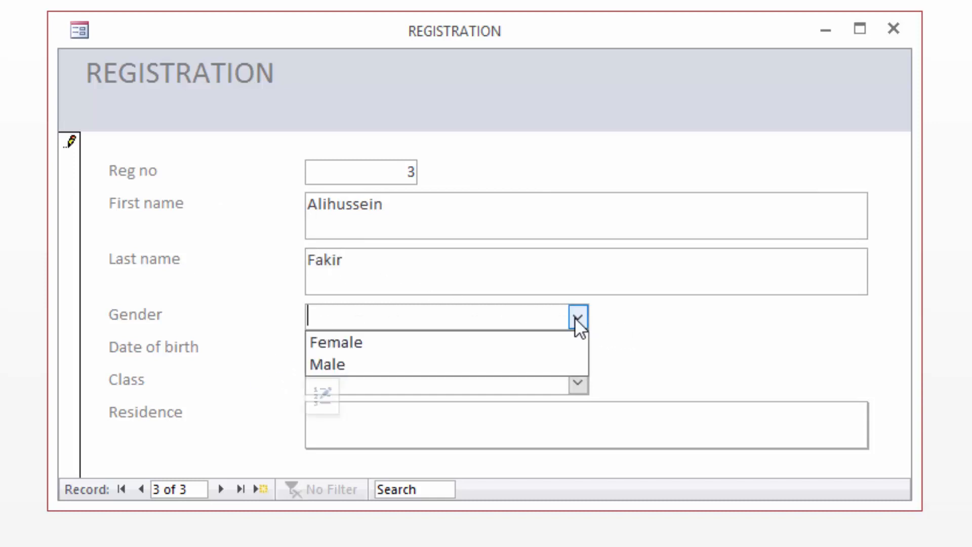
{"action": "left_click", "coordinate": [345, 363]}
Step: Set birth date 24-Mar-16 and class KG 2, and fill in the residence
{"action": "left_click", "coordinate": [360, 351]}
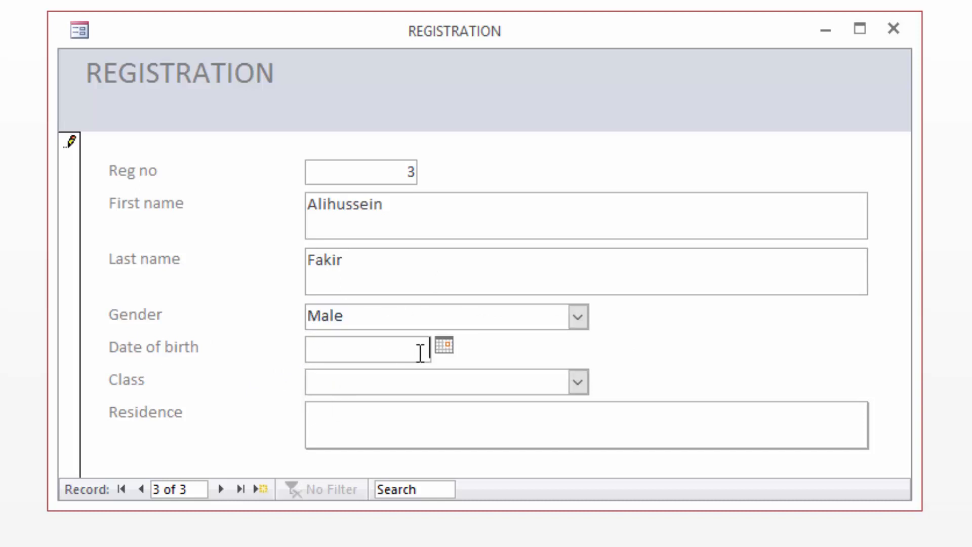
{"action": "left_click", "coordinate": [444, 345]}
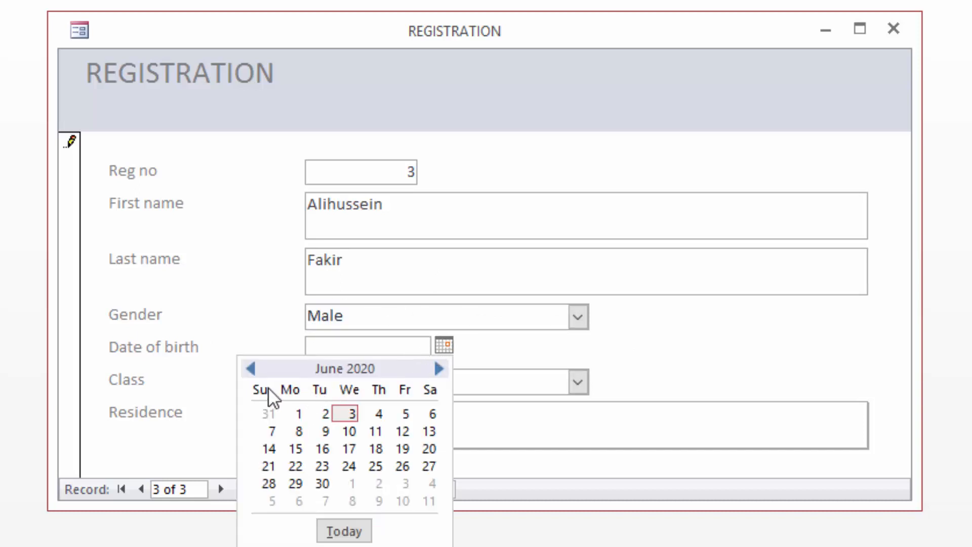
{"action": "left_click", "coordinate": [248, 369]}
{"action": "left_click", "coordinate": [249, 369]}
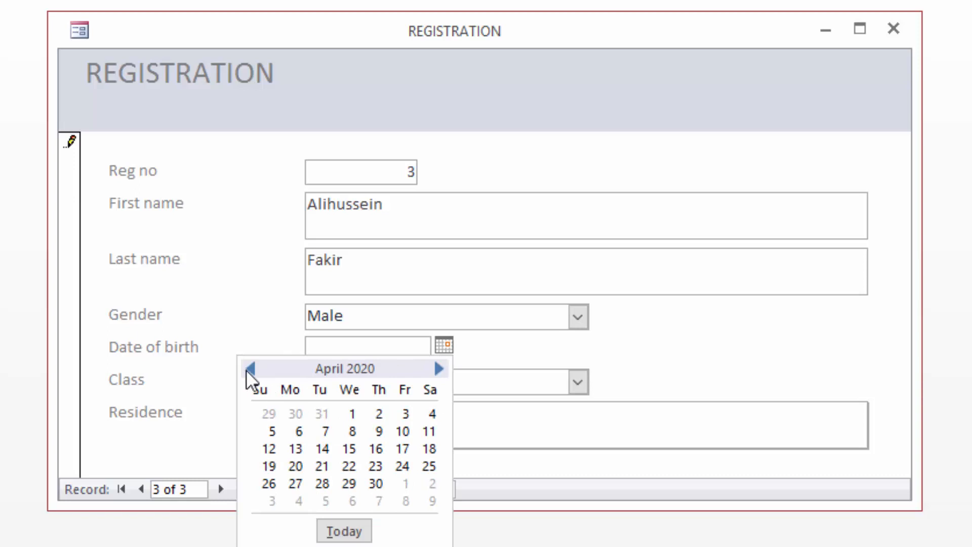
{"action": "left_click", "coordinate": [248, 371]}
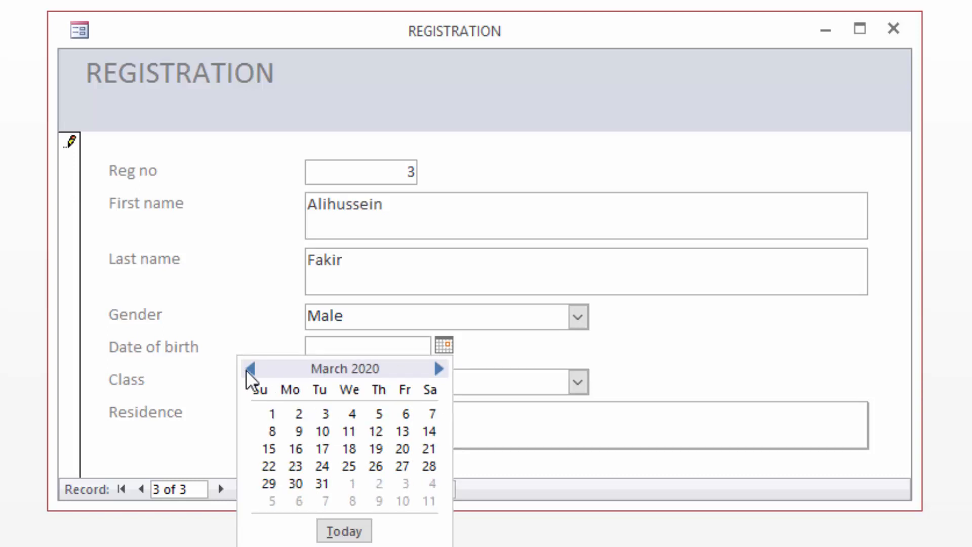
{"action": "left_click", "coordinate": [323, 465]}
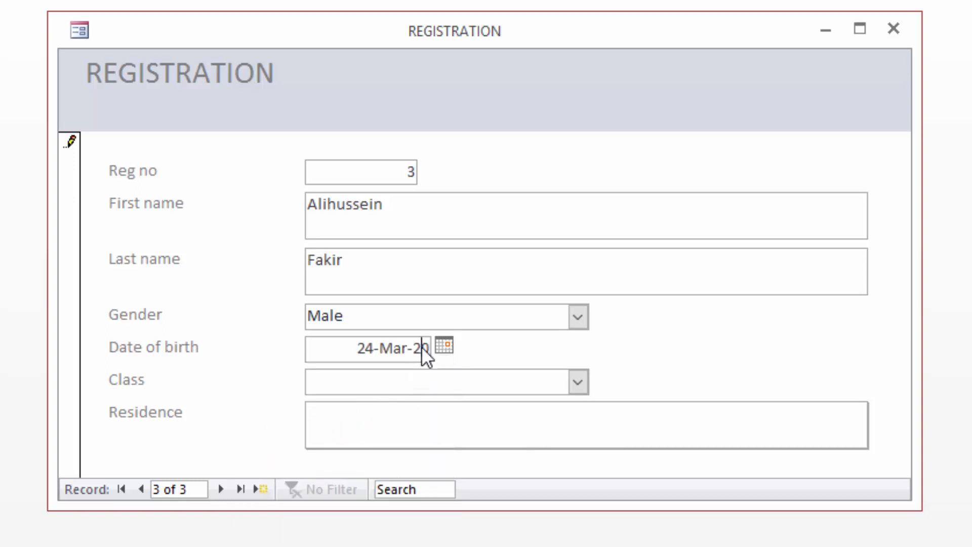
{"action": "key", "text": "BackSpace"}
{"action": "key", "text": "BackSpace"}
{"action": "type", "text": "16"}
{"action": "left_click", "coordinate": [577, 383]}
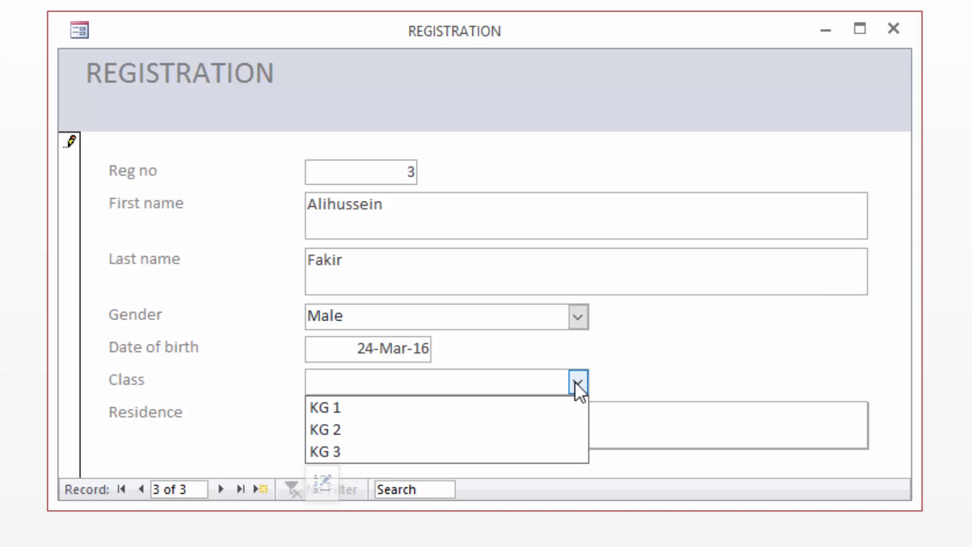
{"action": "left_click", "coordinate": [341, 430]}
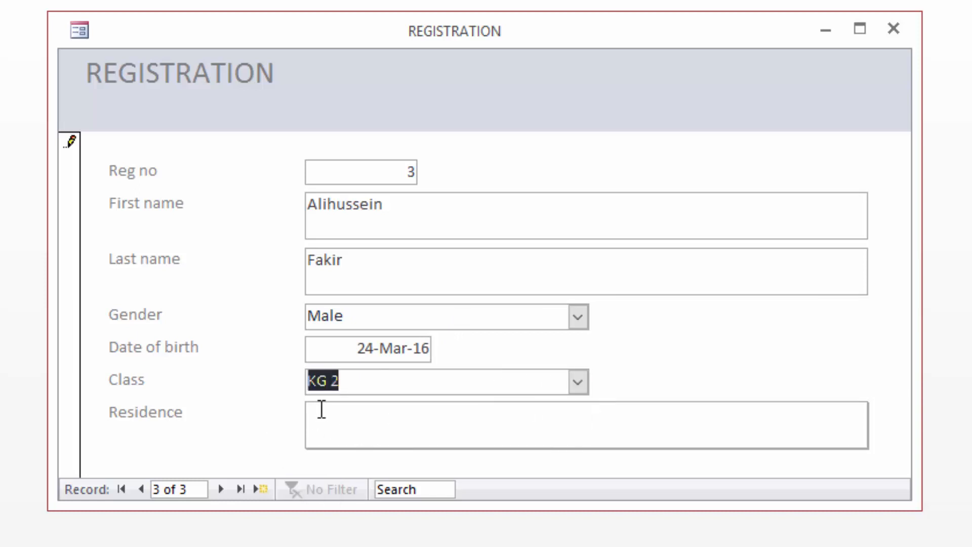
{"action": "left_click", "coordinate": [325, 417]}
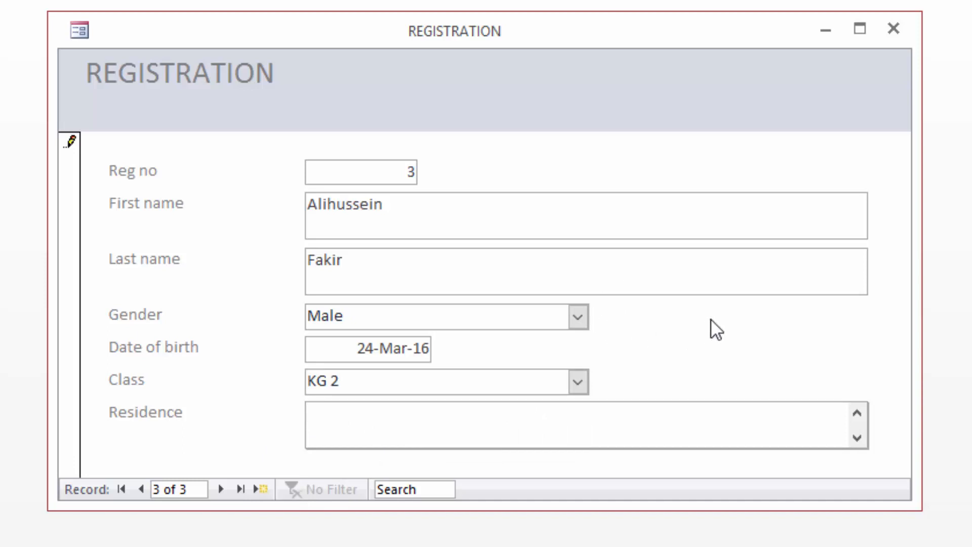
{"action": "type", "text": "Parklands"}
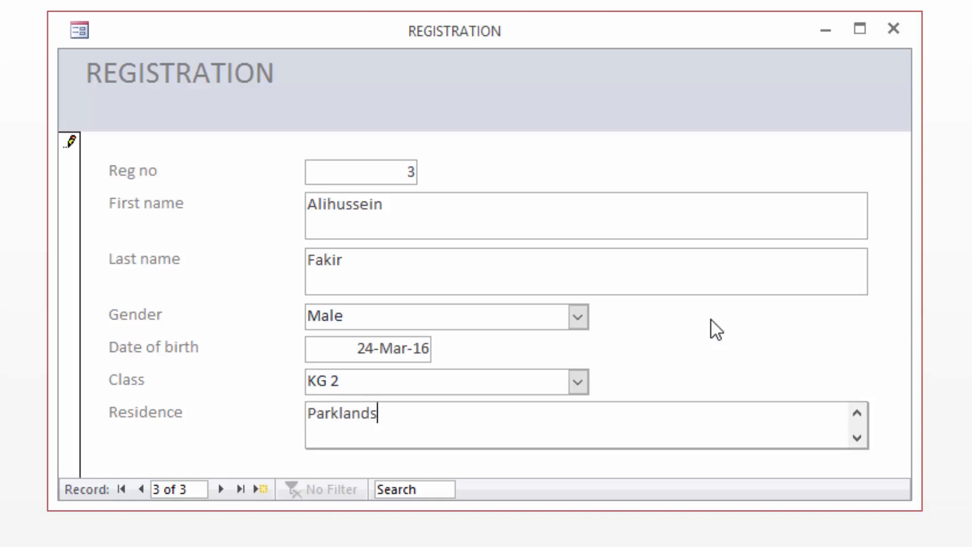
Step: Save record 3, then enter the fourth student's first and last name with gender Female
{"action": "left_click", "coordinate": [221, 488]}
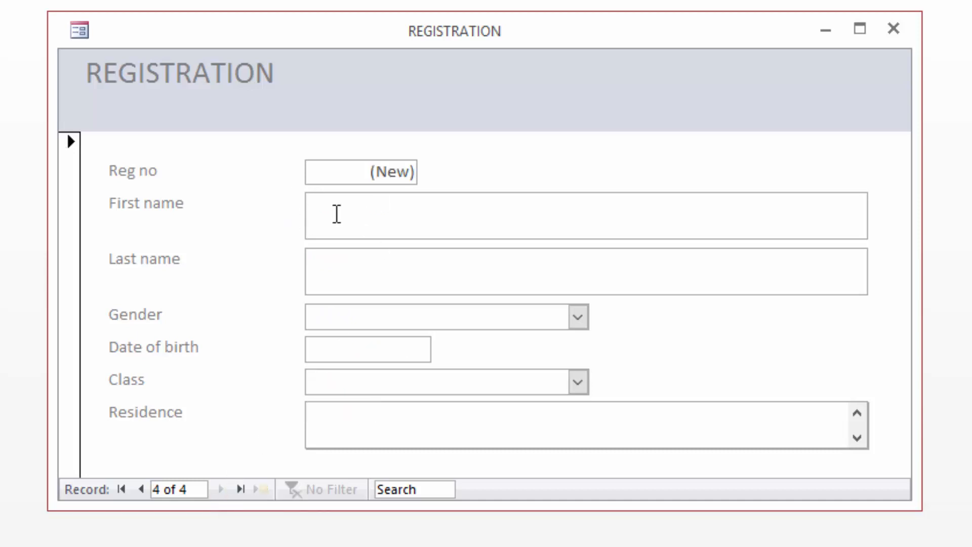
{"action": "left_click", "coordinate": [339, 214]}
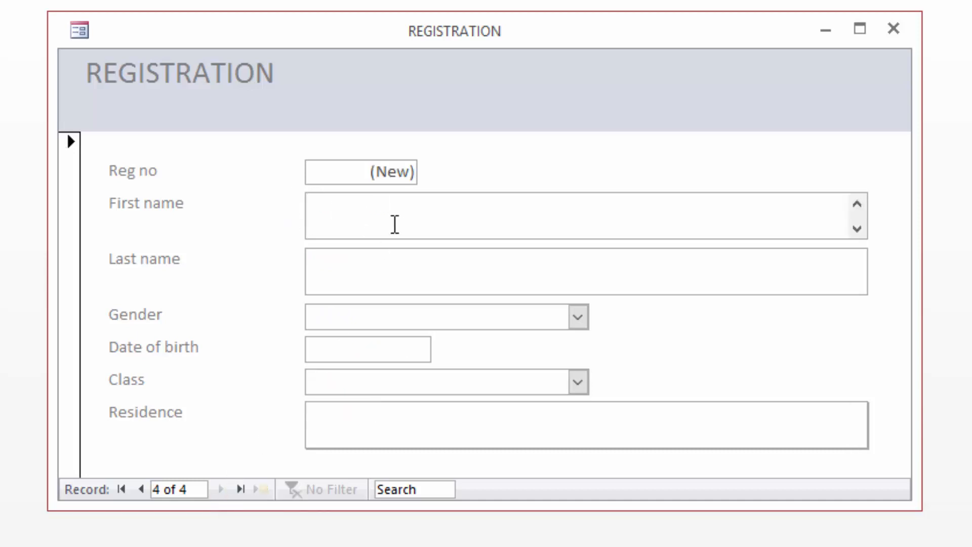
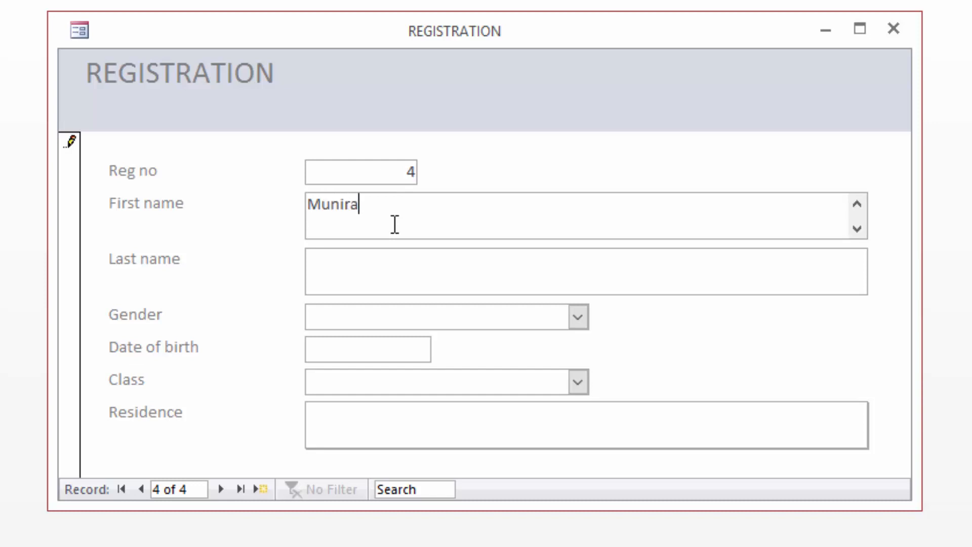
{"action": "left_click", "coordinate": [338, 267]}
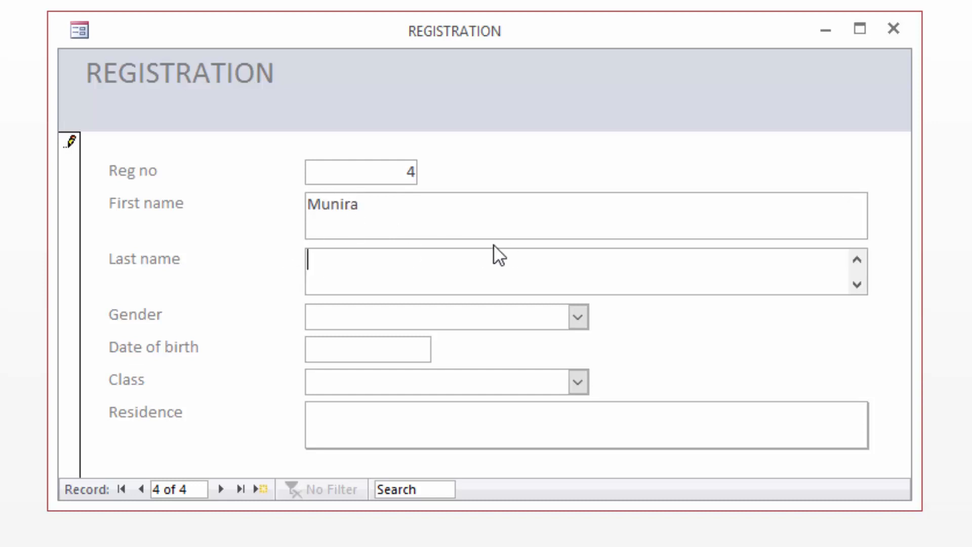
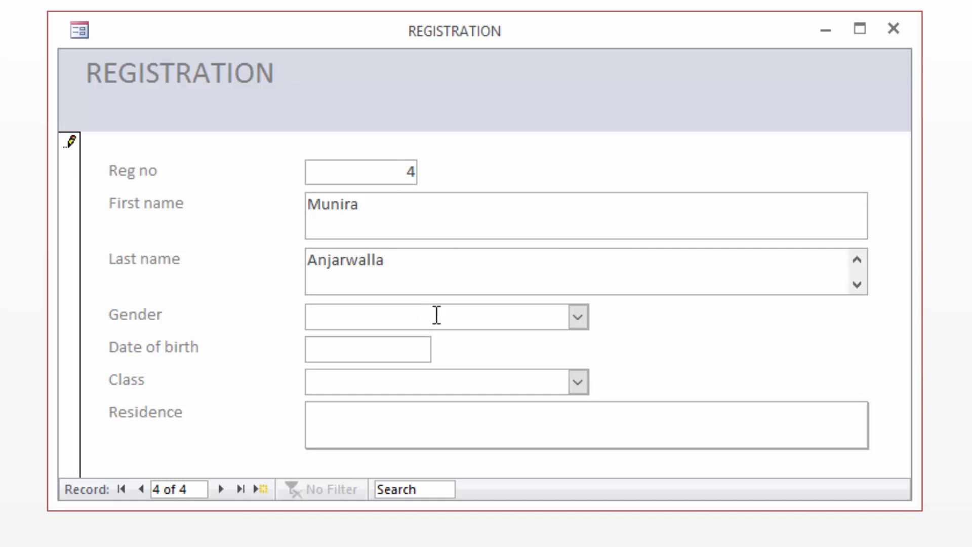
{"action": "left_click", "coordinate": [578, 317]}
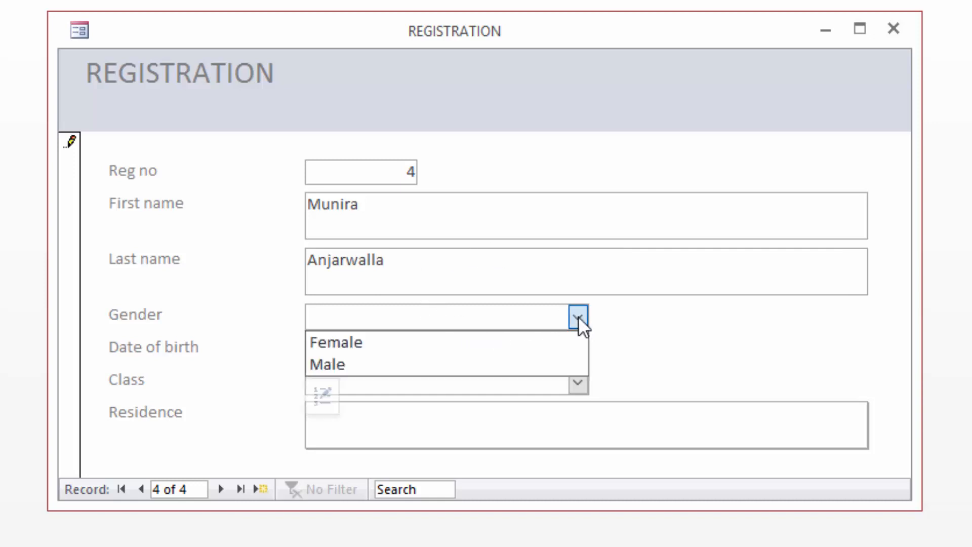
{"action": "left_click", "coordinate": [379, 342]}
{"action": "left_click", "coordinate": [357, 351]}
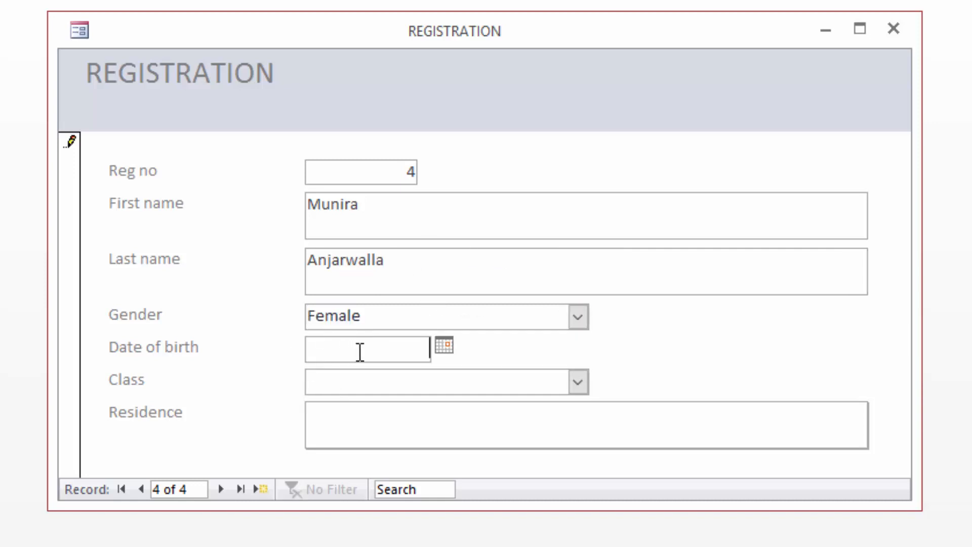
{"action": "left_click", "coordinate": [445, 347]}
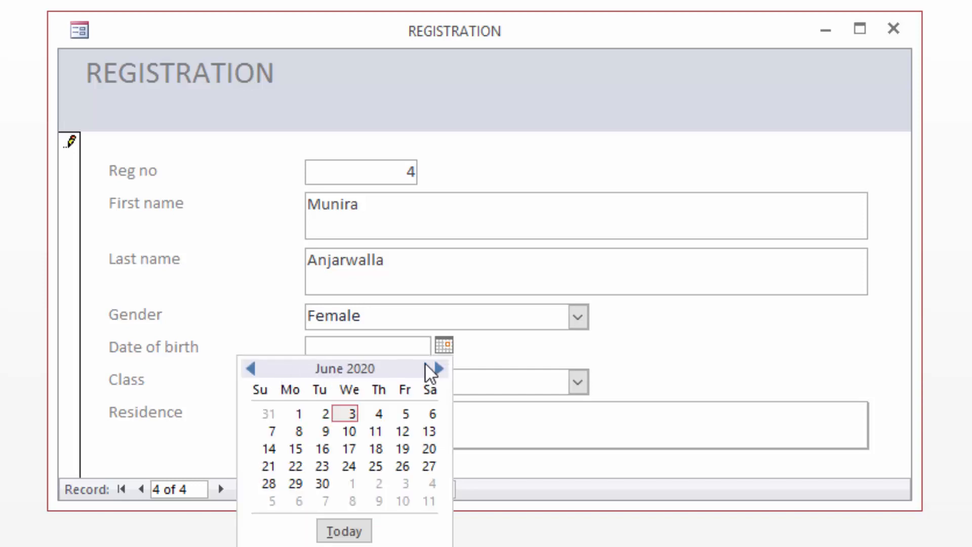
{"action": "left_click", "coordinate": [437, 368]}
{"action": "left_click", "coordinate": [437, 368]}
{"action": "left_click", "coordinate": [438, 368]}
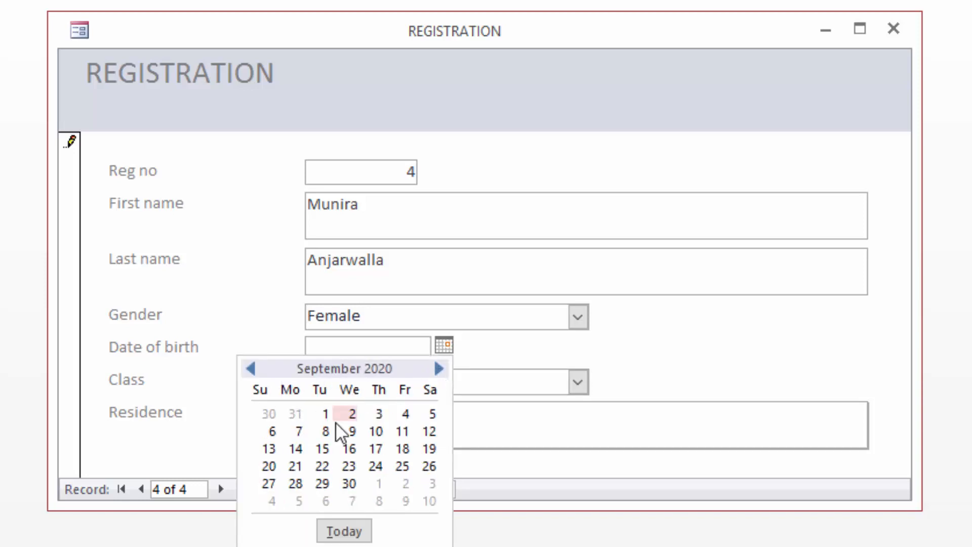
{"action": "left_click", "coordinate": [326, 431]}
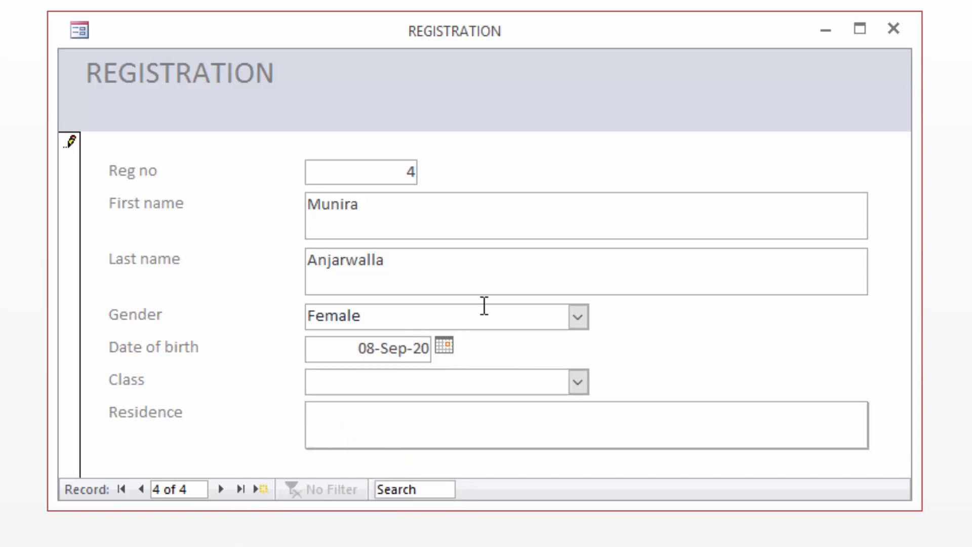
{"action": "key", "text": "Delete"}
{"action": "key", "text": "Delete"}
{"action": "left_click", "coordinate": [579, 381]}
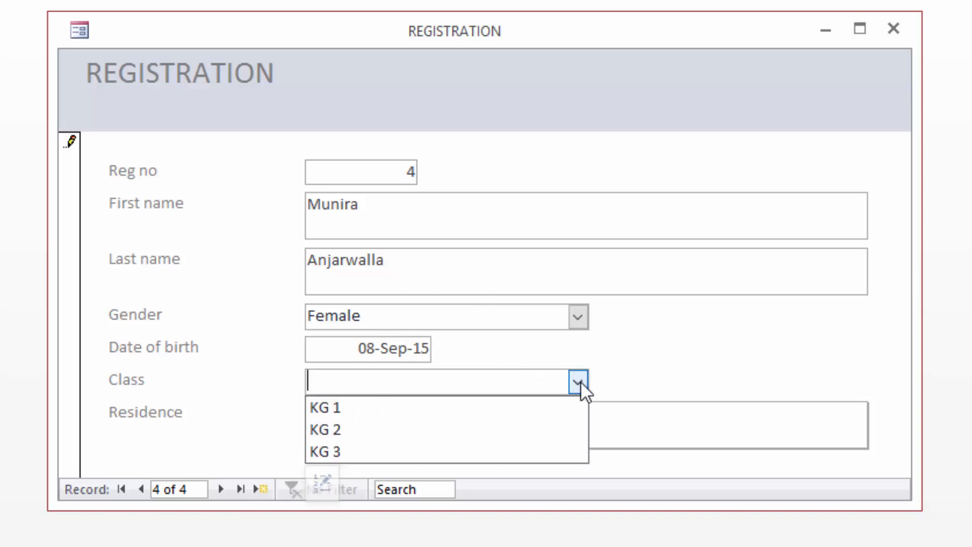
{"action": "left_click", "coordinate": [354, 454]}
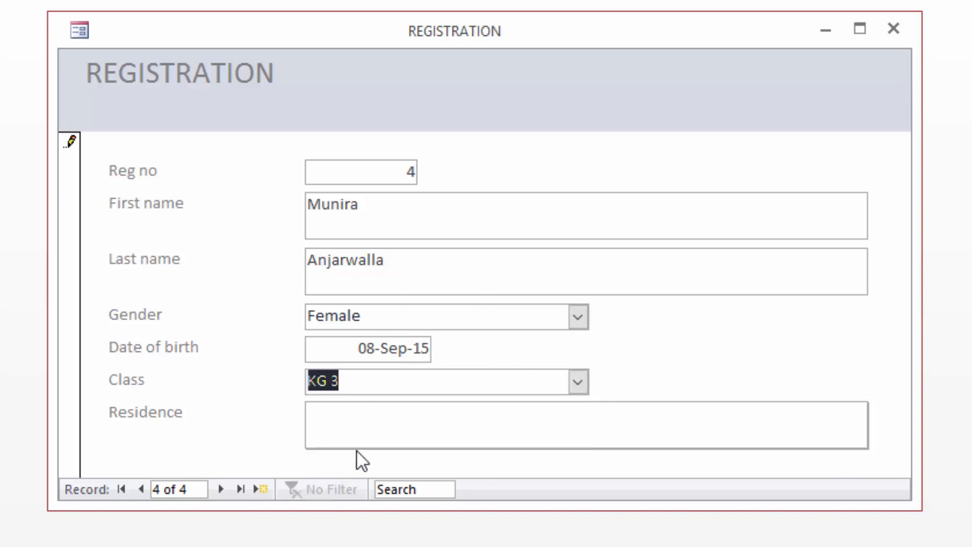
{"action": "left_click", "coordinate": [325, 416]}
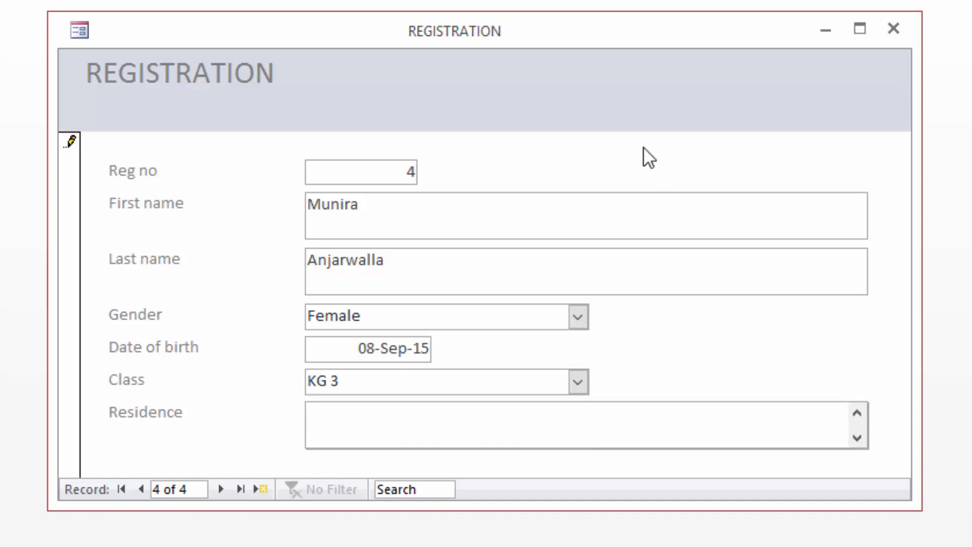
{"action": "type", "text": "Nairobi Sou"}
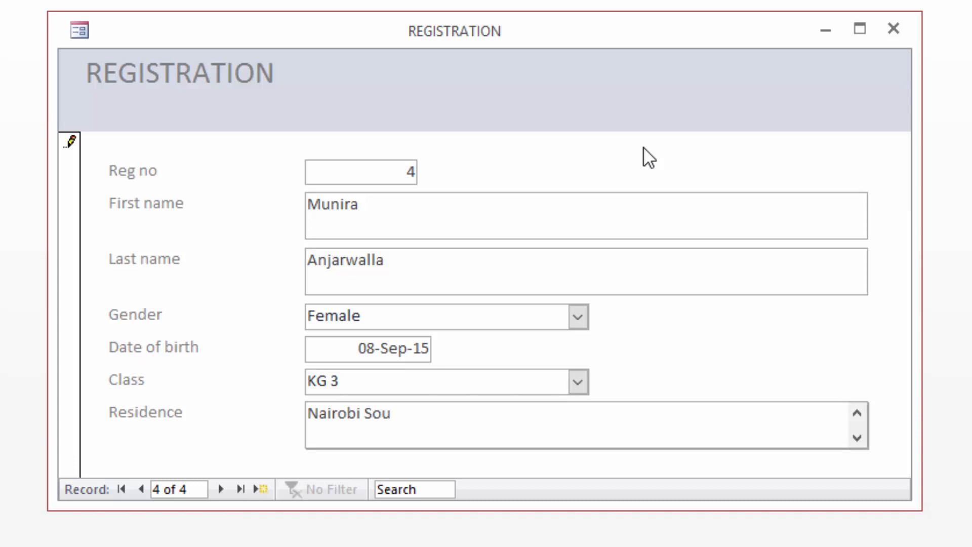
{"action": "type", "text": "th B"}
{"action": "left_click", "coordinate": [220, 490]}
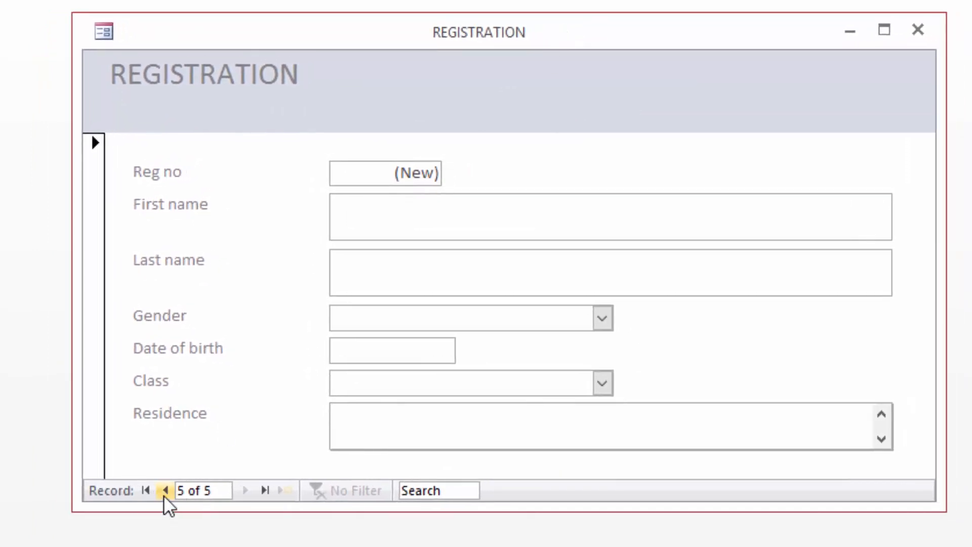
Step: Step back through the records to record 1, then forward again to record 4
{"action": "left_click", "coordinate": [166, 490]}
{"action": "left_click", "coordinate": [165, 491]}
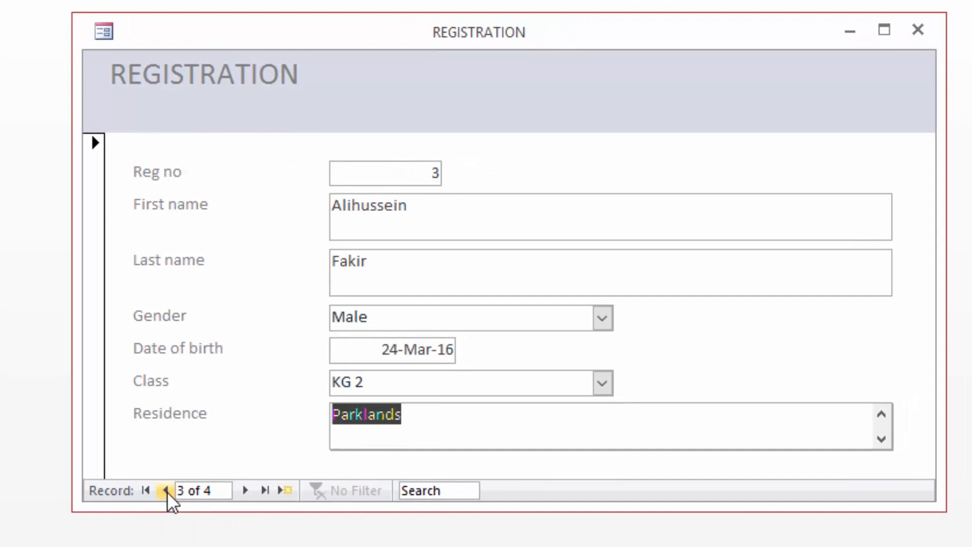
{"action": "left_click", "coordinate": [166, 490]}
{"action": "left_click", "coordinate": [165, 490]}
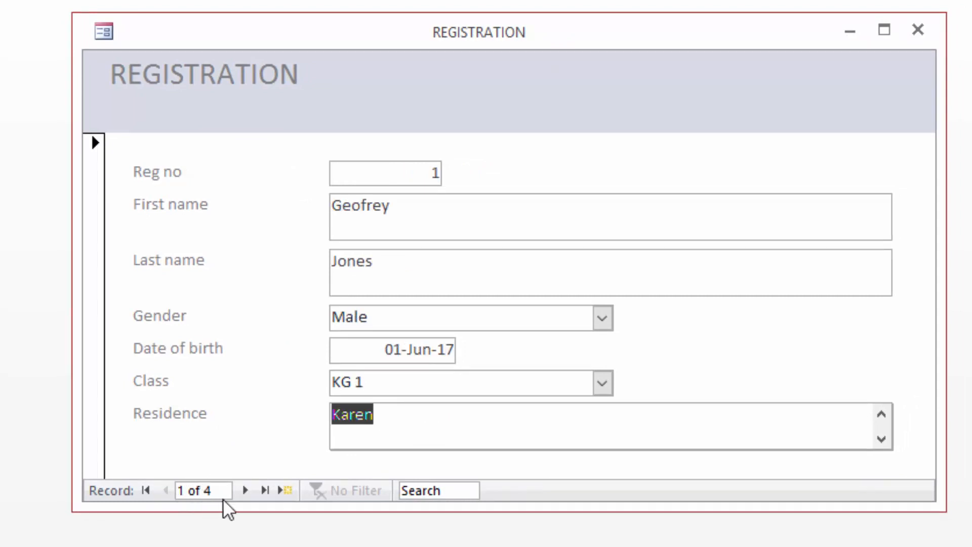
{"action": "left_click", "coordinate": [246, 491]}
{"action": "left_click", "coordinate": [246, 490]}
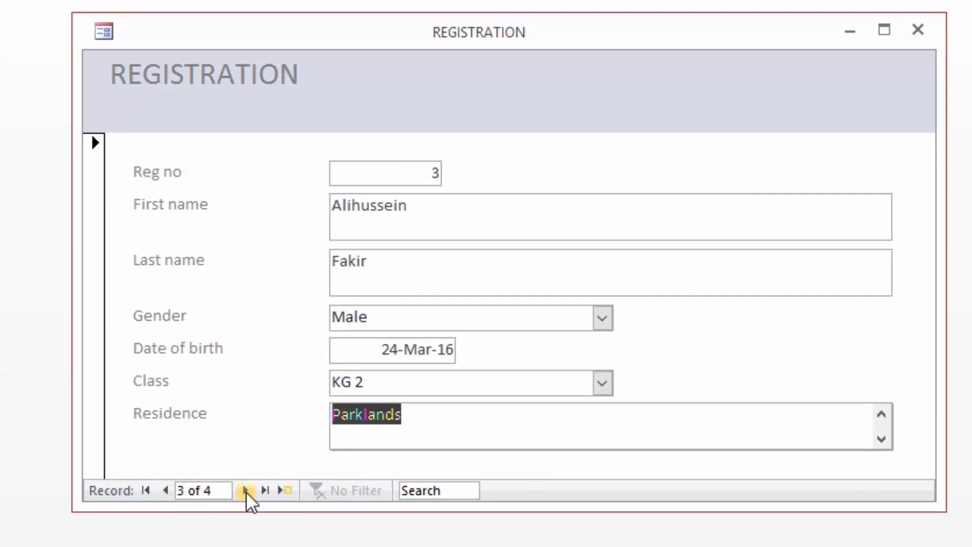
{"action": "left_click", "coordinate": [246, 491]}
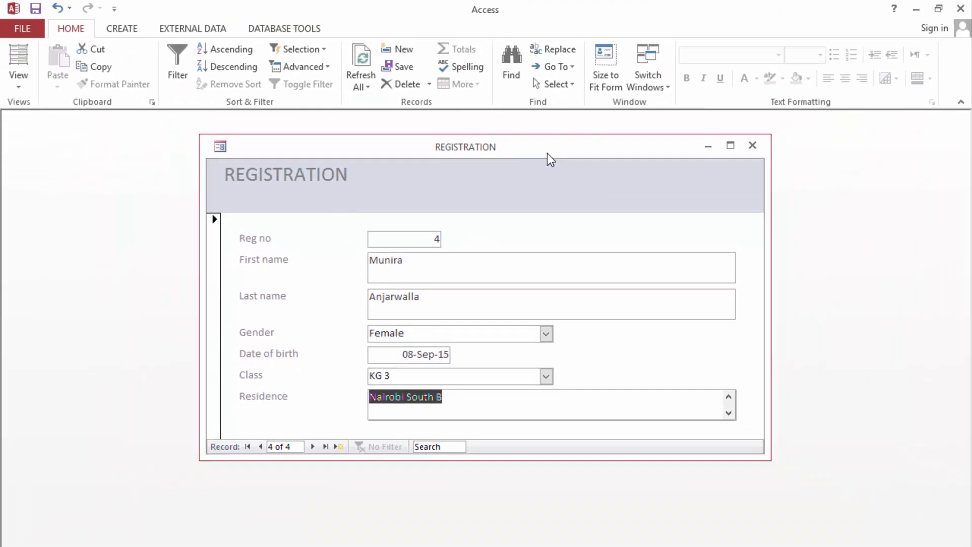
Step: Close the REGISTRATION form and enable Display Navigation Pane in the Current Database options
{"action": "left_click", "coordinate": [753, 146]}
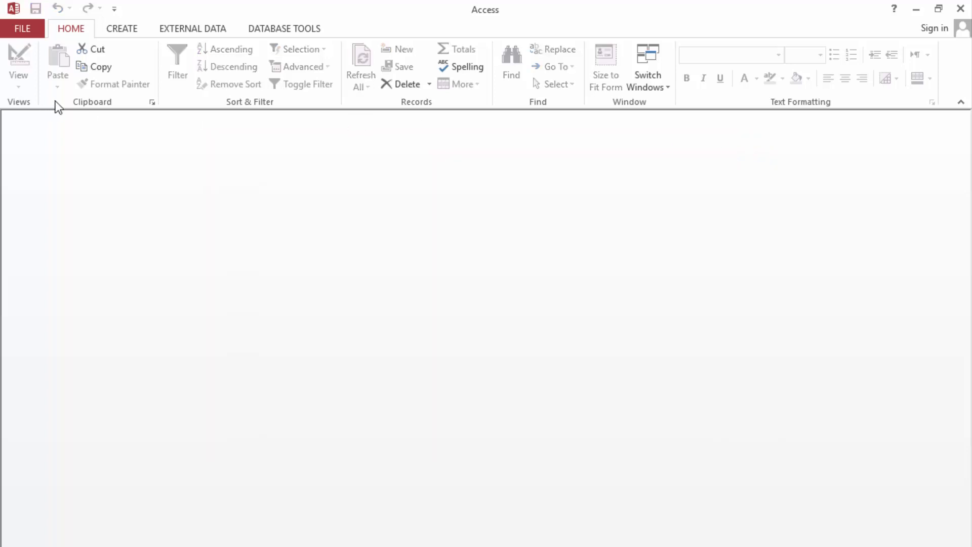
{"action": "left_click", "coordinate": [14, 33]}
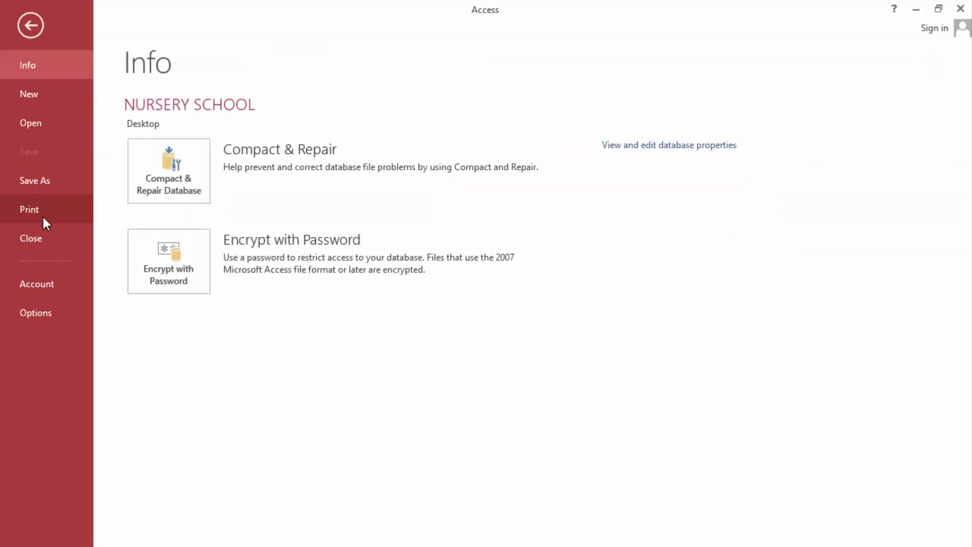
{"action": "left_click", "coordinate": [35, 312]}
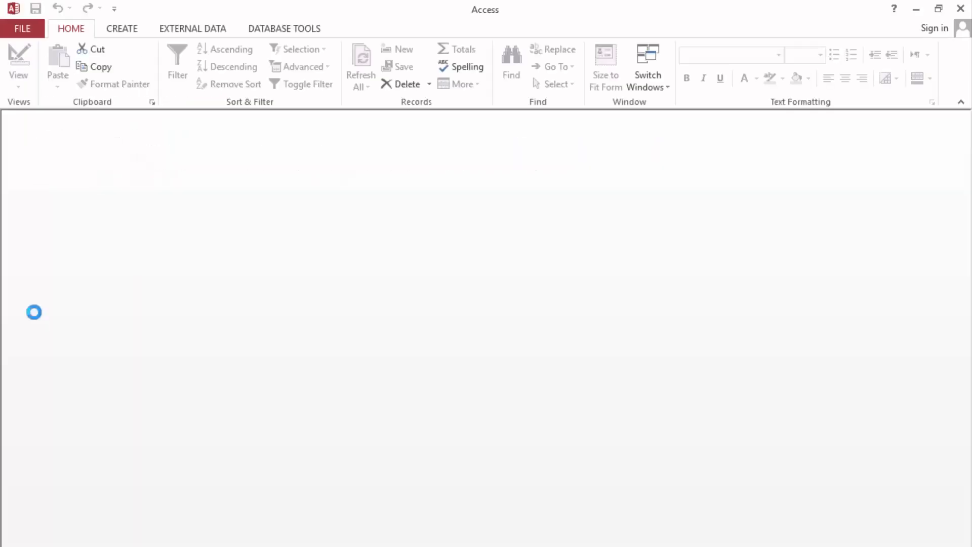
{"action": "left_click", "coordinate": [196, 123]}
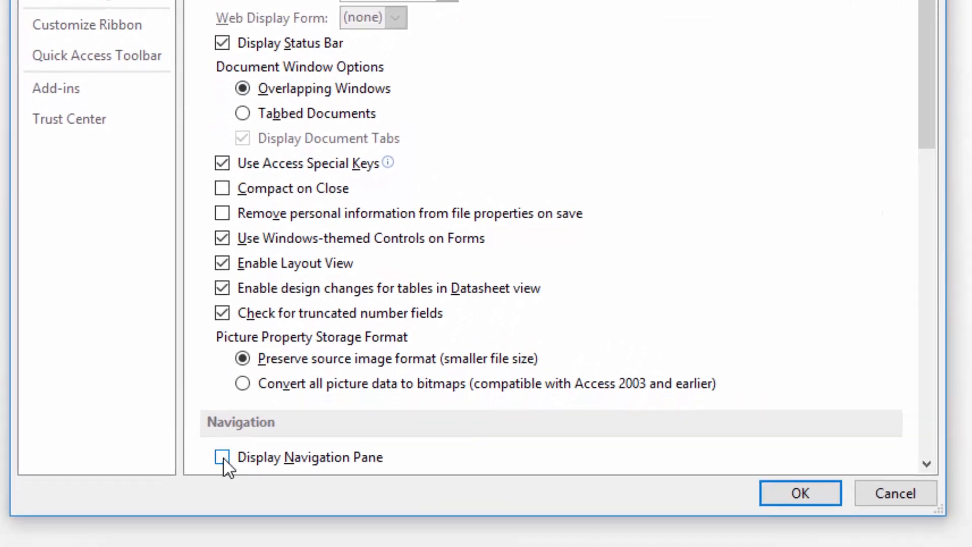
{"action": "left_click", "coordinate": [226, 458]}
{"action": "left_click", "coordinate": [781, 490]}
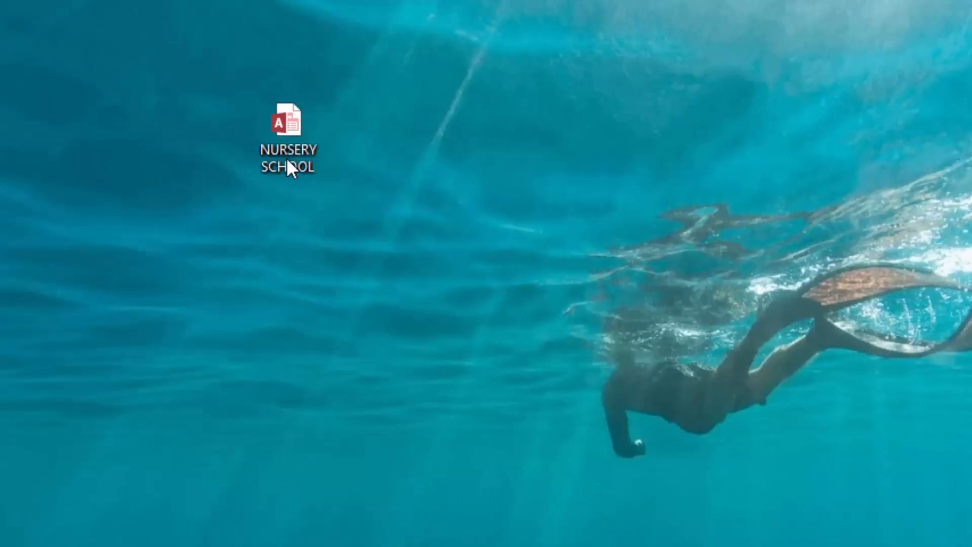
Step: Reopen the NURSERY SCHOOL database and close the REGISTRATION form that appears
{"action": "double_click", "coordinate": [289, 134]}
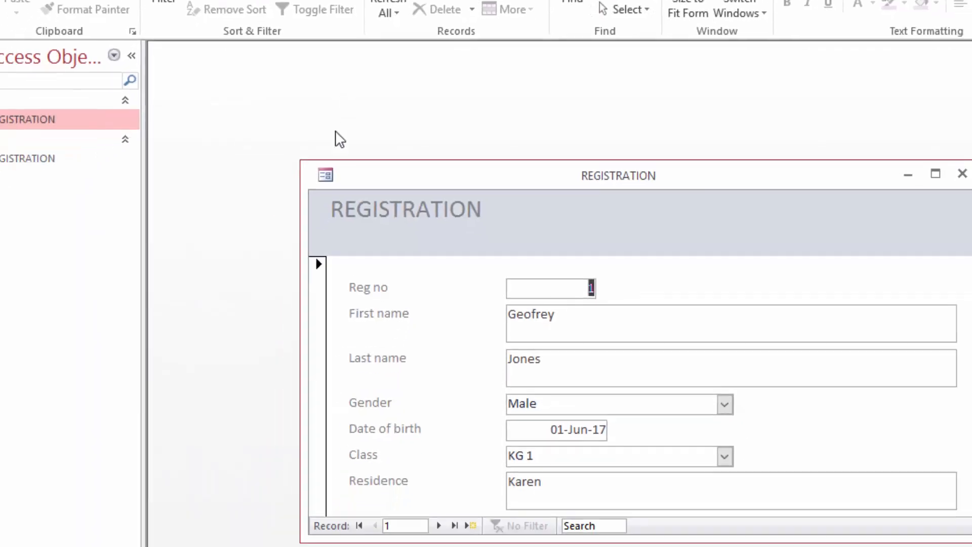
{"action": "left_click_drag", "start_coordinate": [696, 148], "coordinate": [629, 87]}
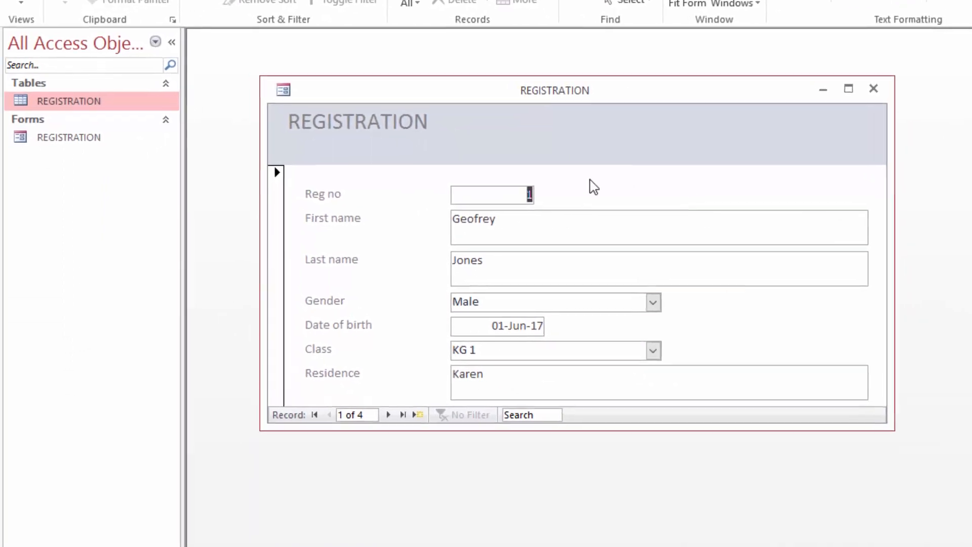
{"action": "left_click", "coordinate": [905, 92]}
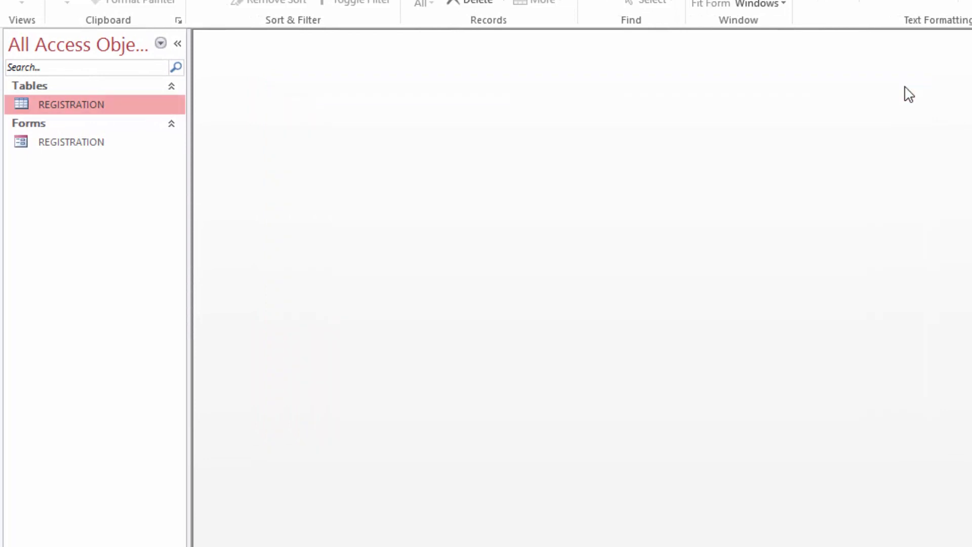
Step: Open the REGISTRATION table datasheet showing four students and narrow the Class column
{"action": "left_click", "coordinate": [55, 146]}
{"action": "left_click", "coordinate": [61, 105]}
{"action": "double_click", "coordinate": [63, 108]}
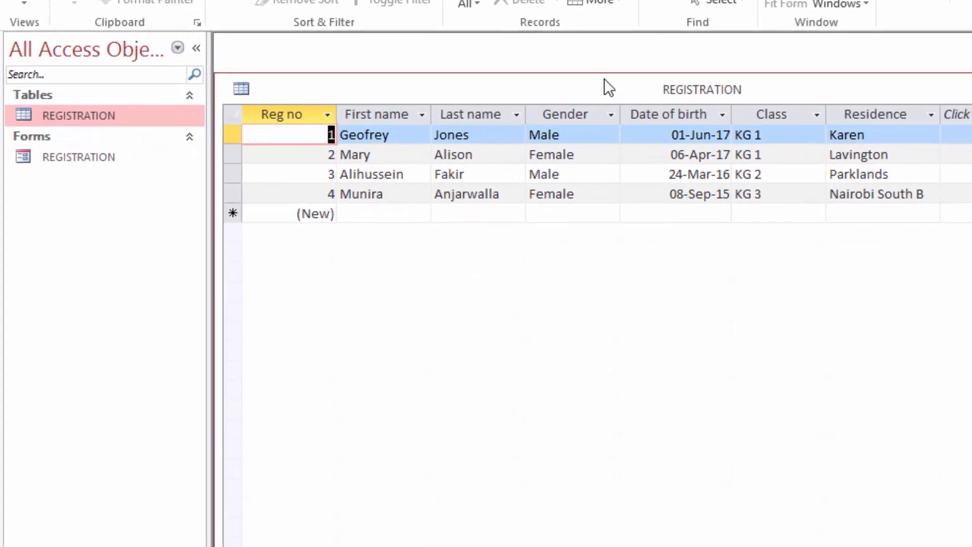
{"action": "left_click_drag", "start_coordinate": [581, 76], "coordinate": [589, 57]}
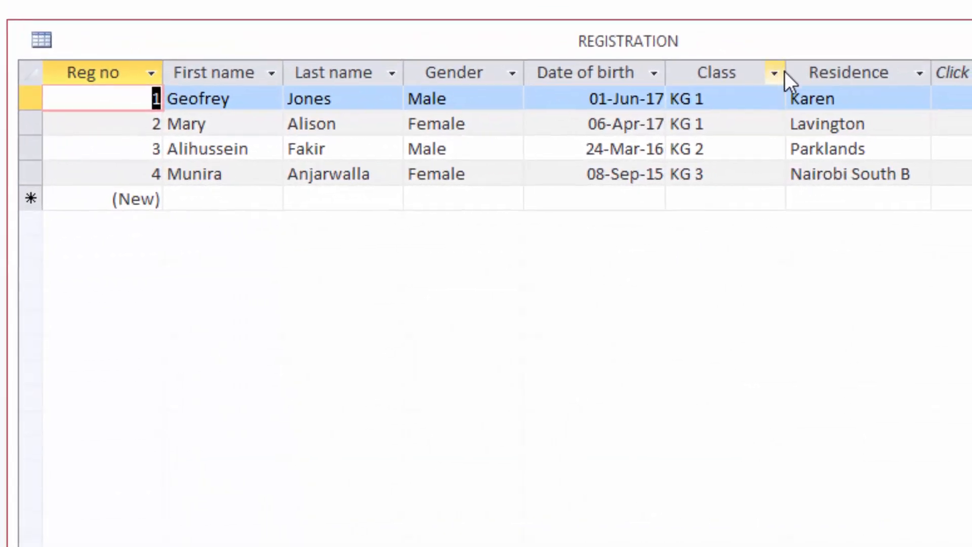
{"action": "left_click_drag", "start_coordinate": [785, 76], "coordinate": [757, 76]}
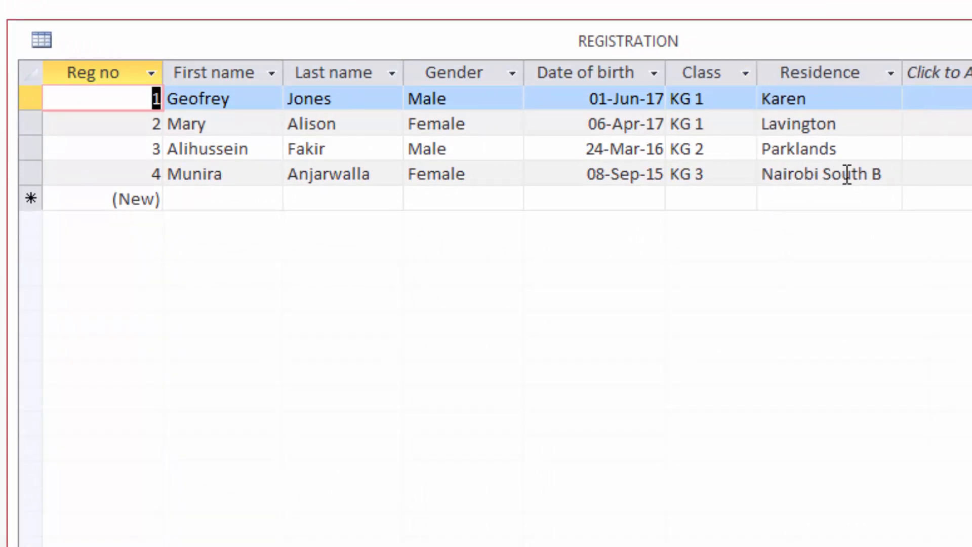